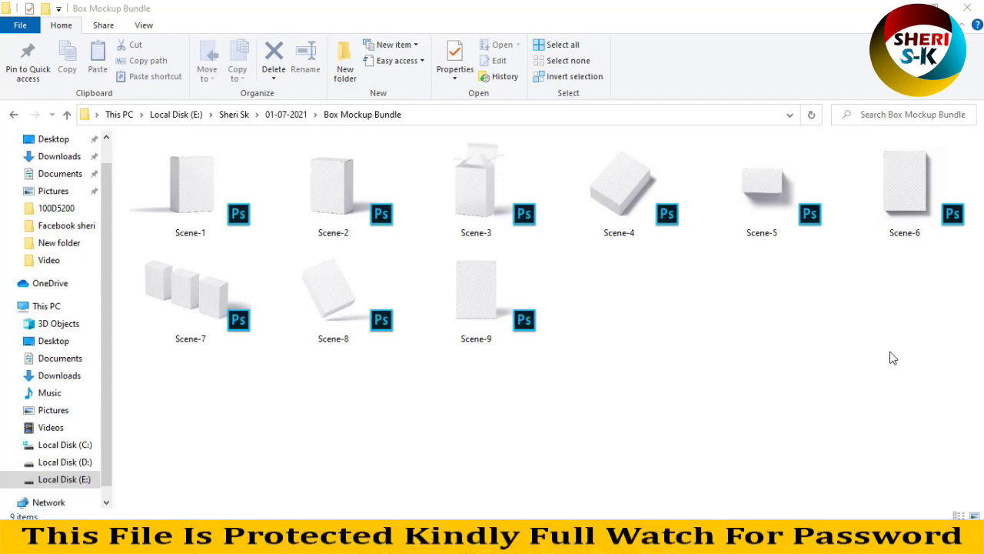
# Check the scene folder's total size in its Properties dialog
pyautogui.moveTo(908, 369); pyautogui.dragTo(350, 214)
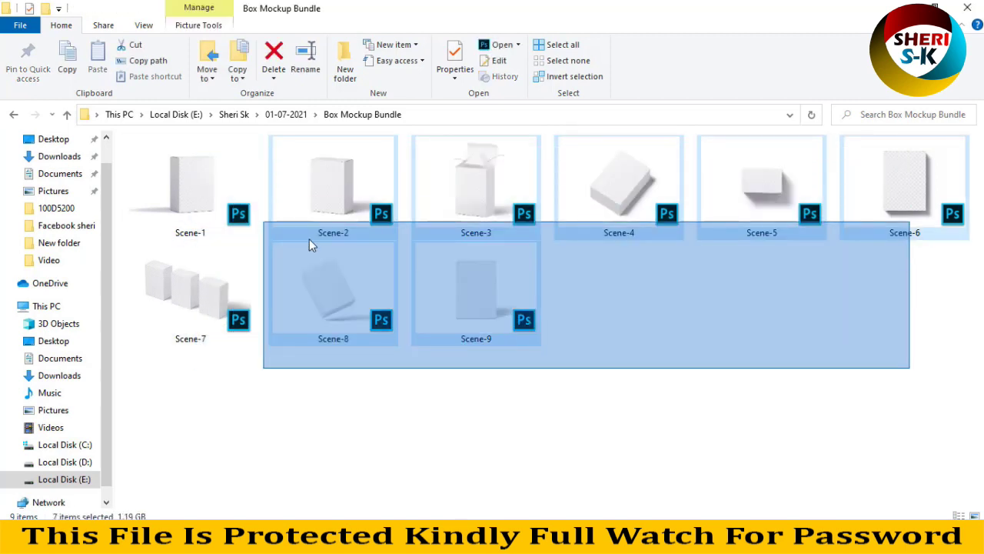
pyautogui.moveTo(349, 213); pyautogui.dragTo(589, 320)
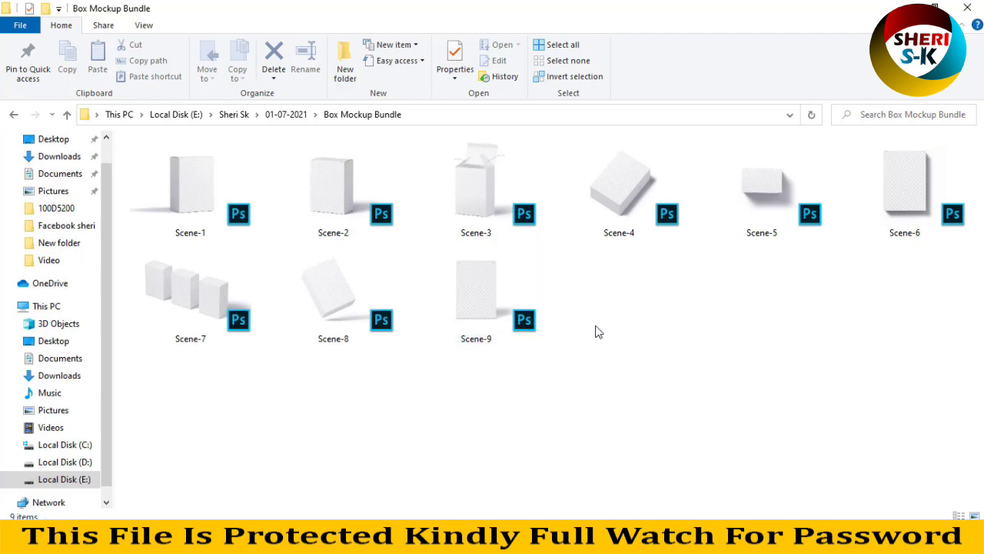
pyautogui.rightClick(627, 318)
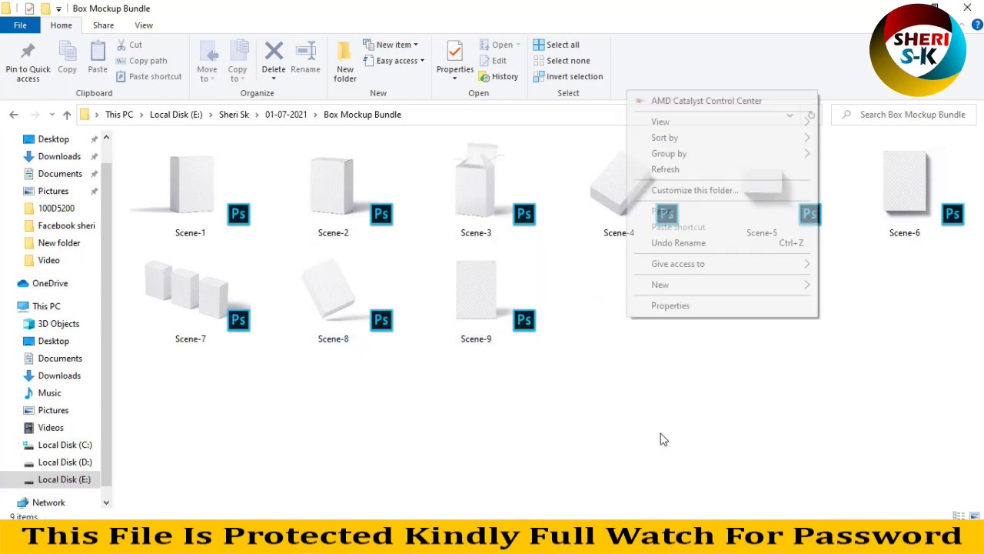
pyautogui.click(668, 306)
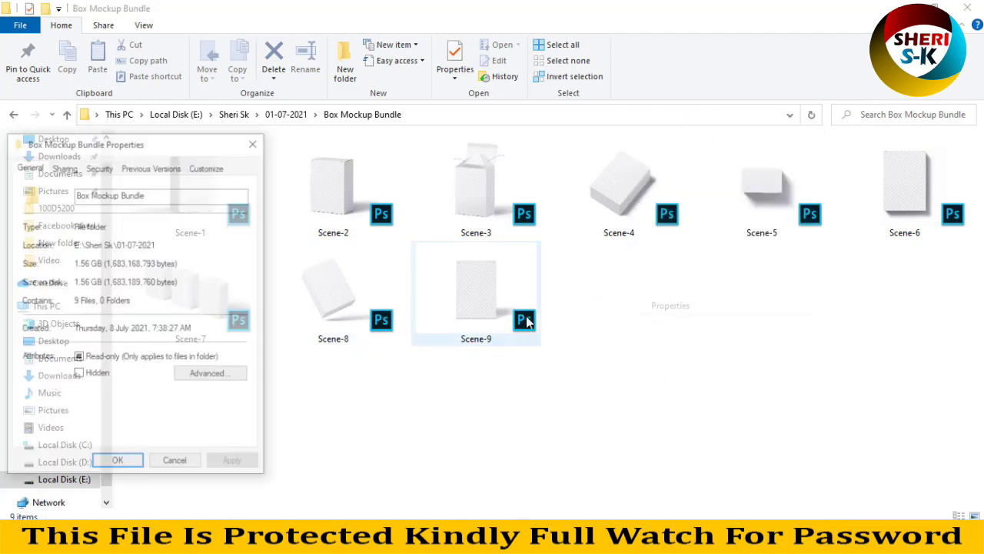
pyautogui.moveTo(78, 265); pyautogui.dragTo(100, 266)
pyautogui.click(84, 264)
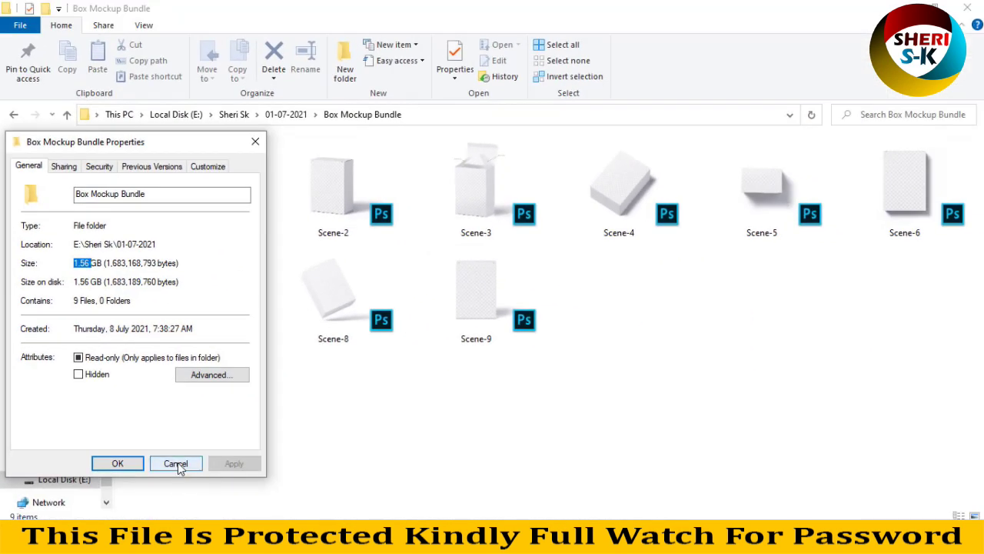
pyautogui.click(176, 463)
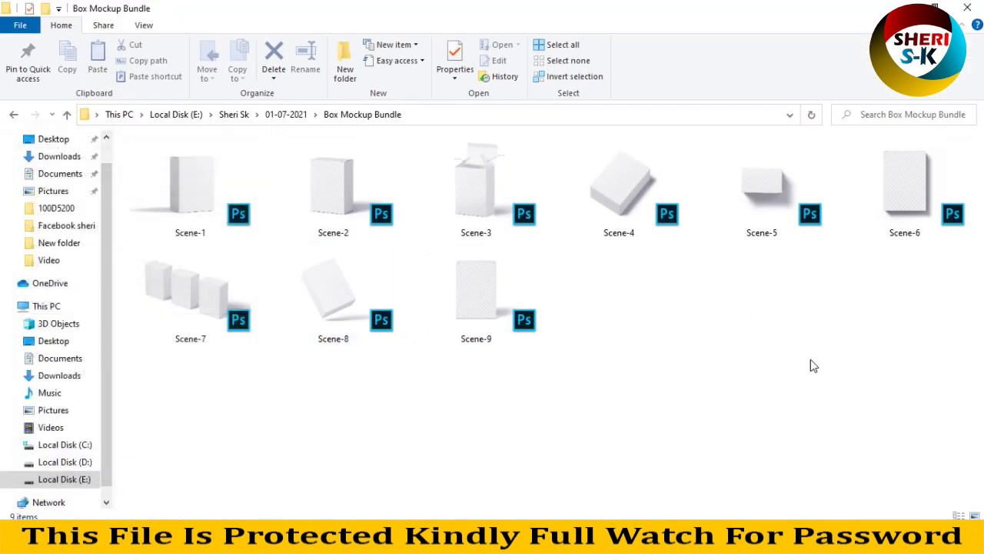
# Drag Scene-1.psd from the folder into Photoshop to open it
pyautogui.click(193, 191)
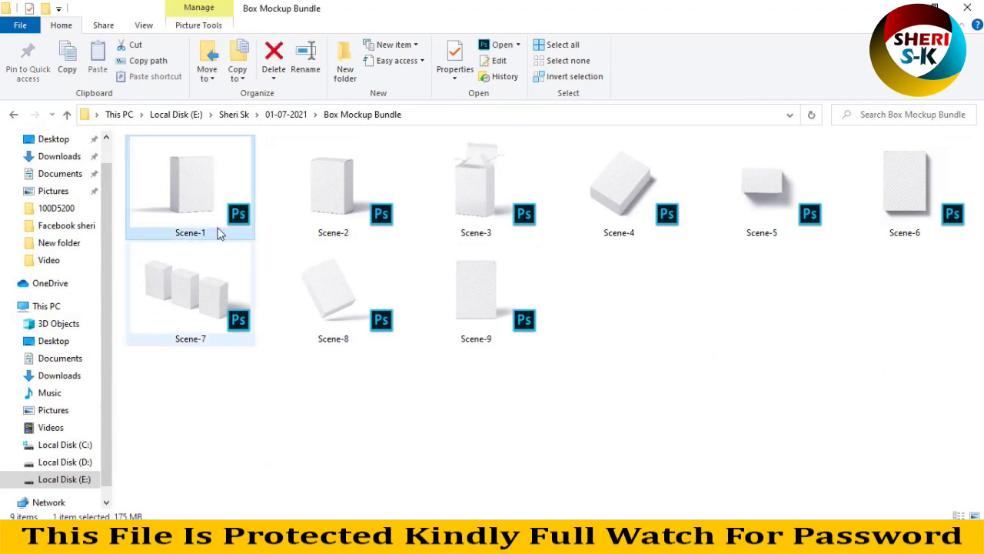
pyautogui.click(354, 207)
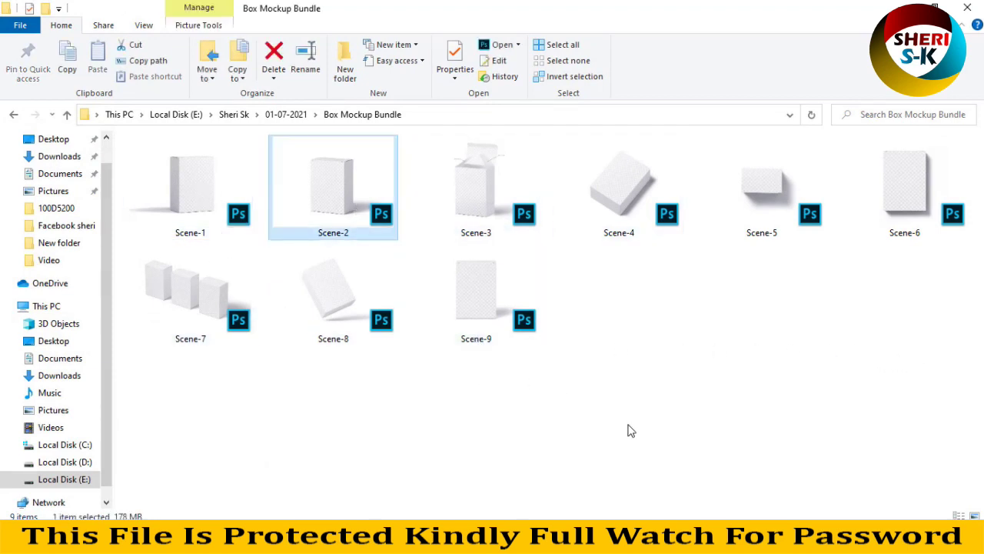
pyautogui.click(593, 370)
pyautogui.click(171, 176)
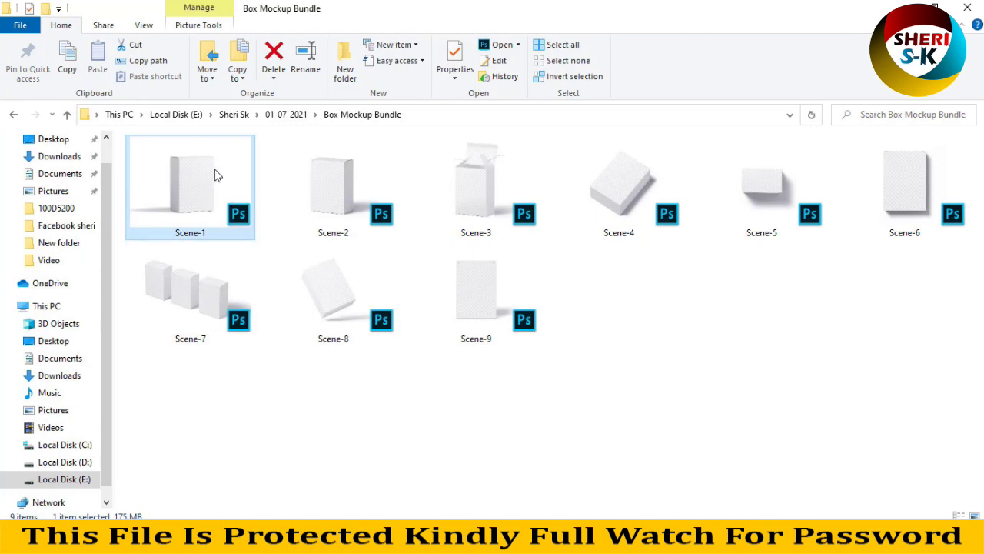
pyautogui.moveTo(198, 180)
pyautogui.mouseDown()
pyautogui.moveTo(350, 192)
pyautogui.moveTo(347, 108)
pyautogui.mouseUp()
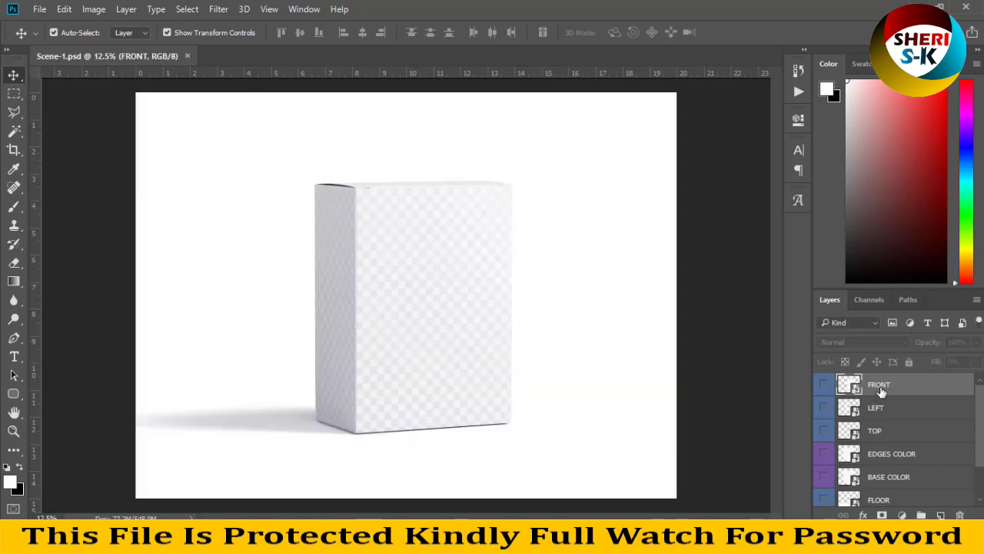
# Turn on the Background, Floor and Base Color layers, then select the FRONT layer
pyautogui.click(884, 409)
pyautogui.click(908, 432)
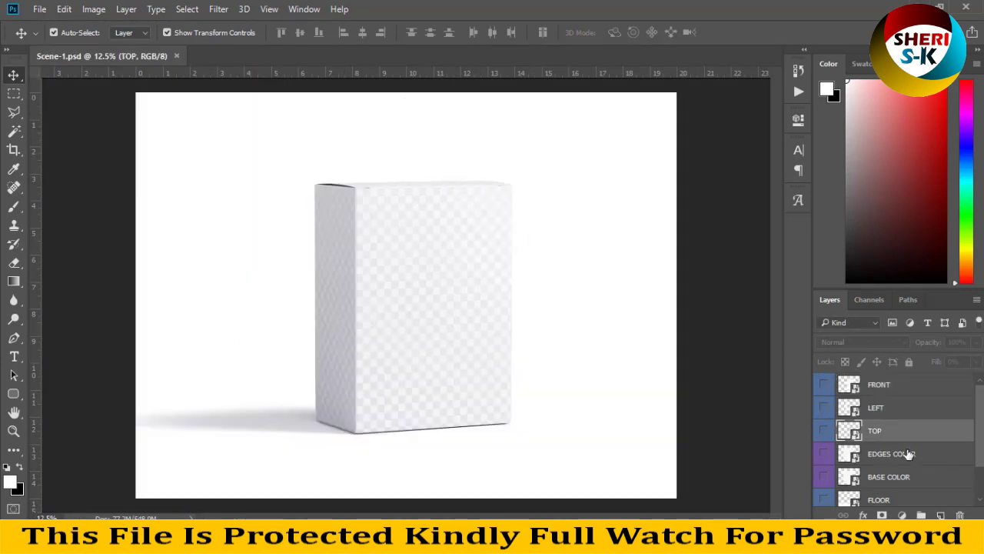
pyautogui.moveTo(979, 436); pyautogui.dragTo(982, 474)
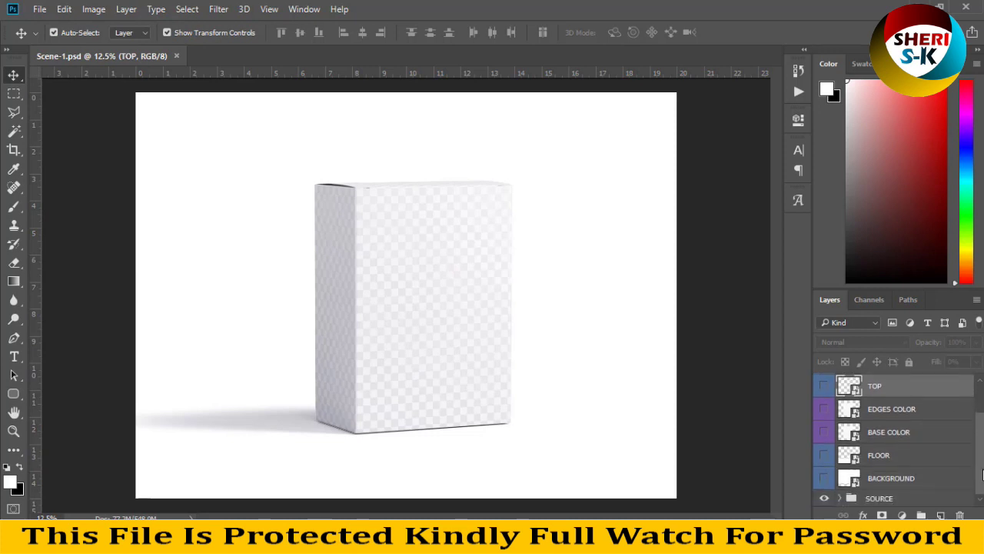
pyautogui.click(840, 479)
pyautogui.click(826, 478)
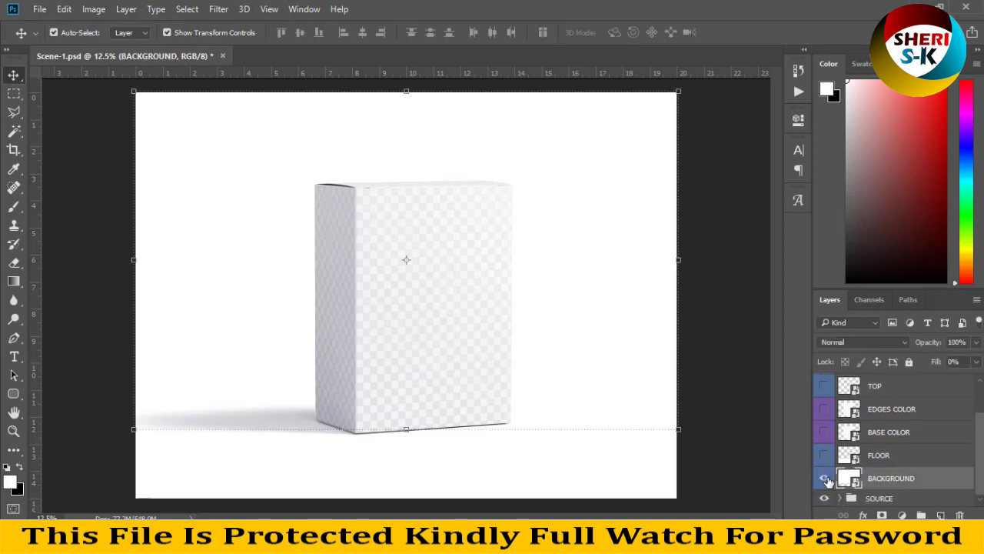
pyautogui.click(824, 453)
pyautogui.click(824, 433)
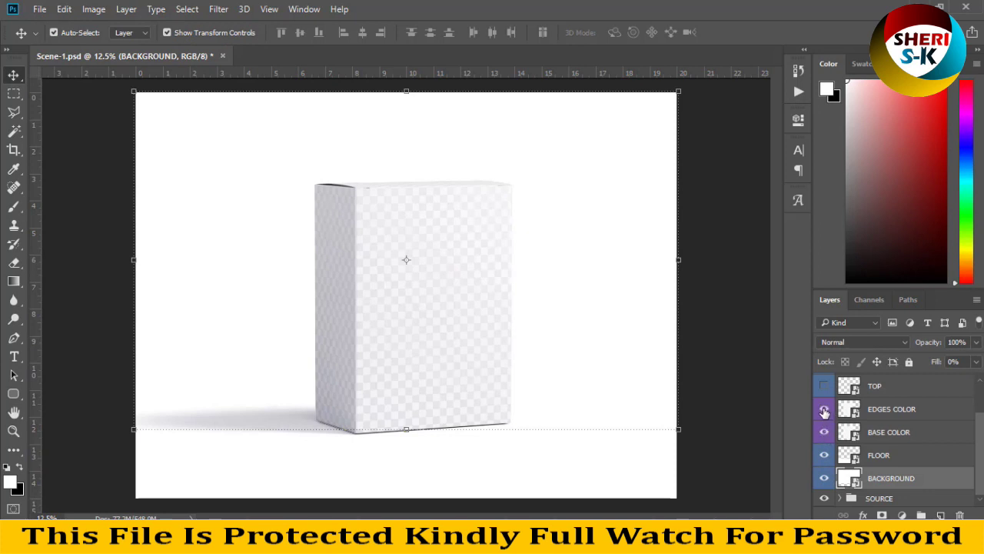
pyautogui.scroll(1, 824, 402)
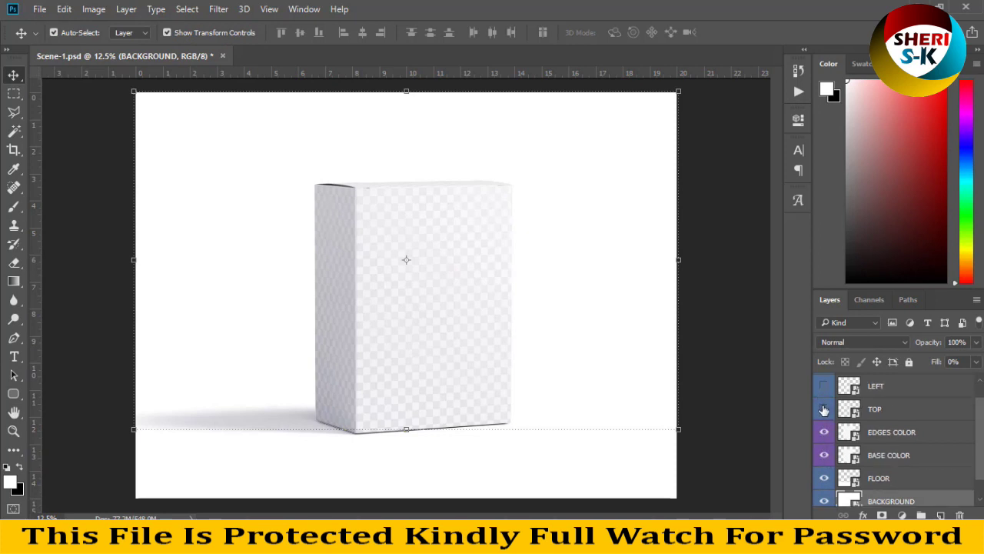
pyautogui.scroll(1, 828, 395)
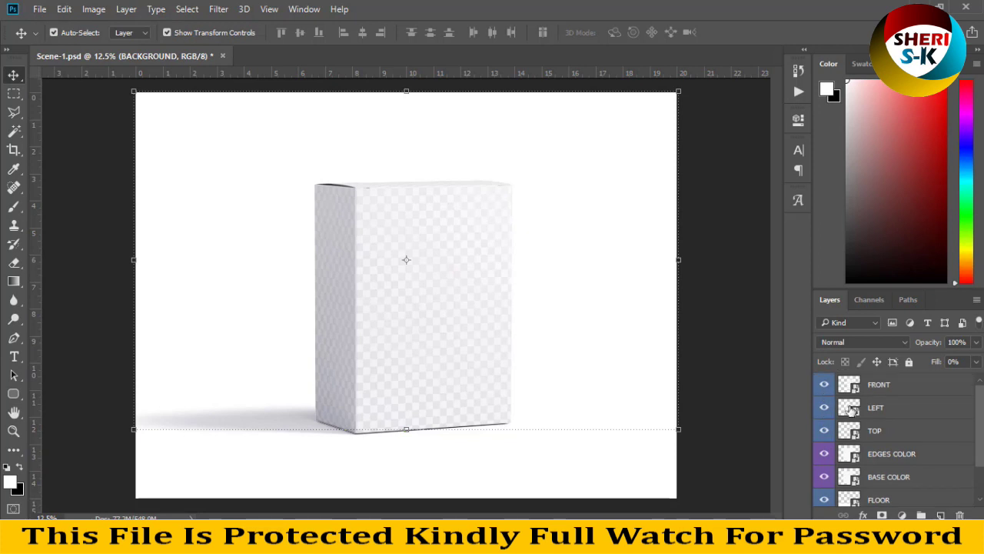
pyautogui.click(877, 394)
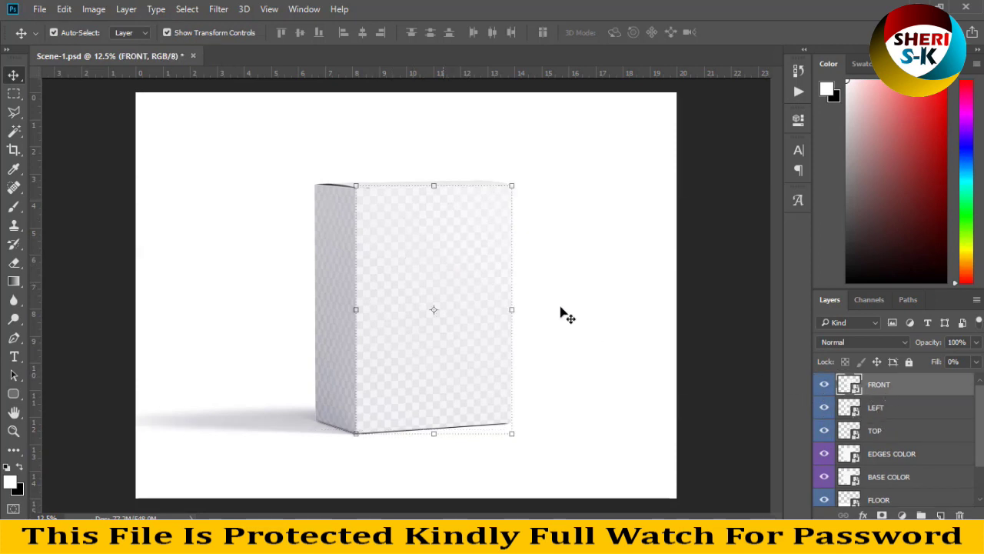
# Edit the FRONT smart object and open shutterstock_120730819 from the Sale Photos folder
pyautogui.doubleClick(850, 386)
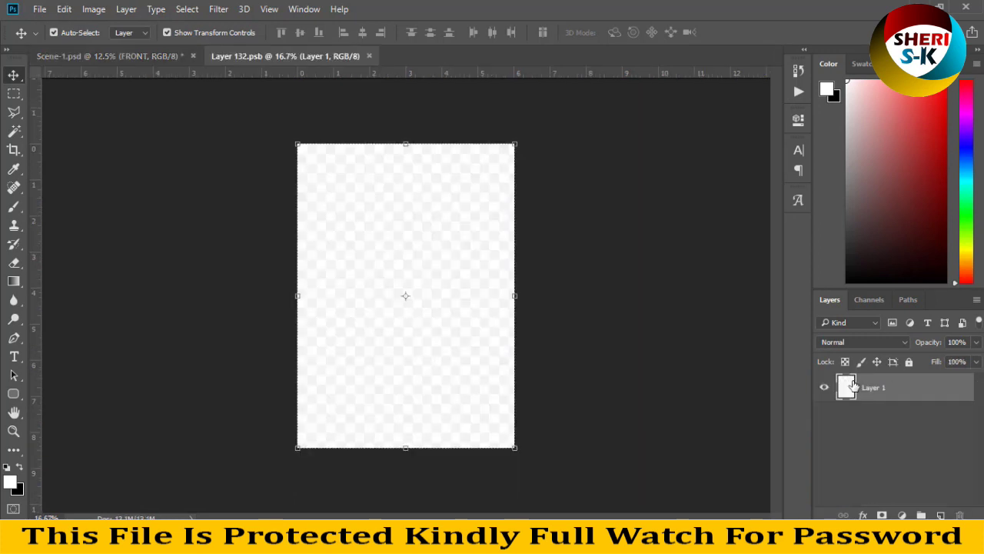
pyautogui.click(37, 10)
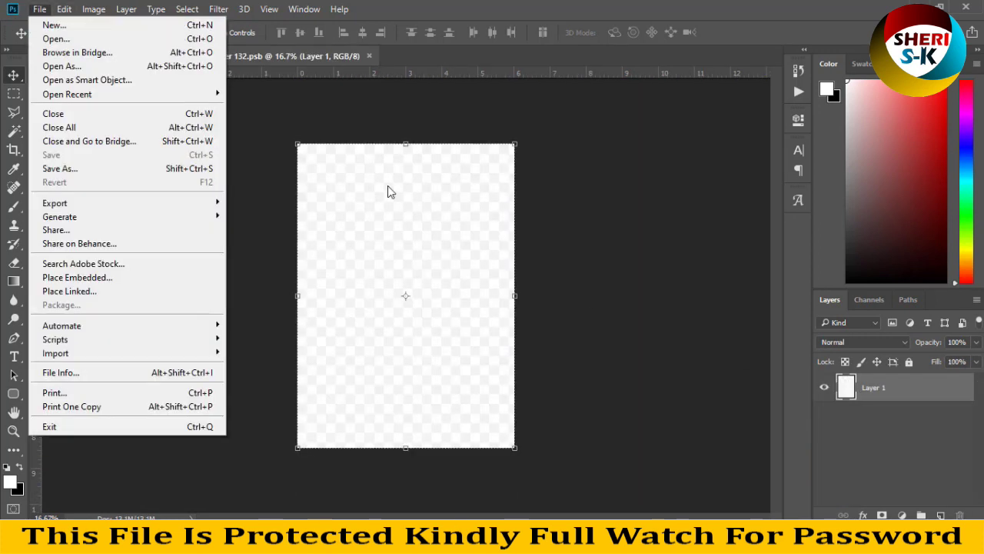
pyautogui.click(103, 44)
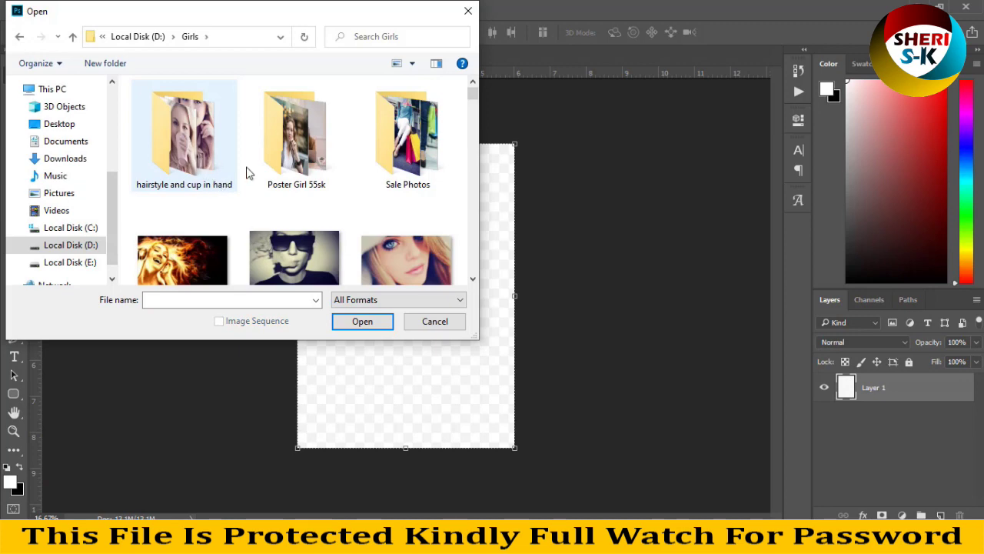
pyautogui.scroll(-2, 321, 192)
pyautogui.scroll(5, 320, 188)
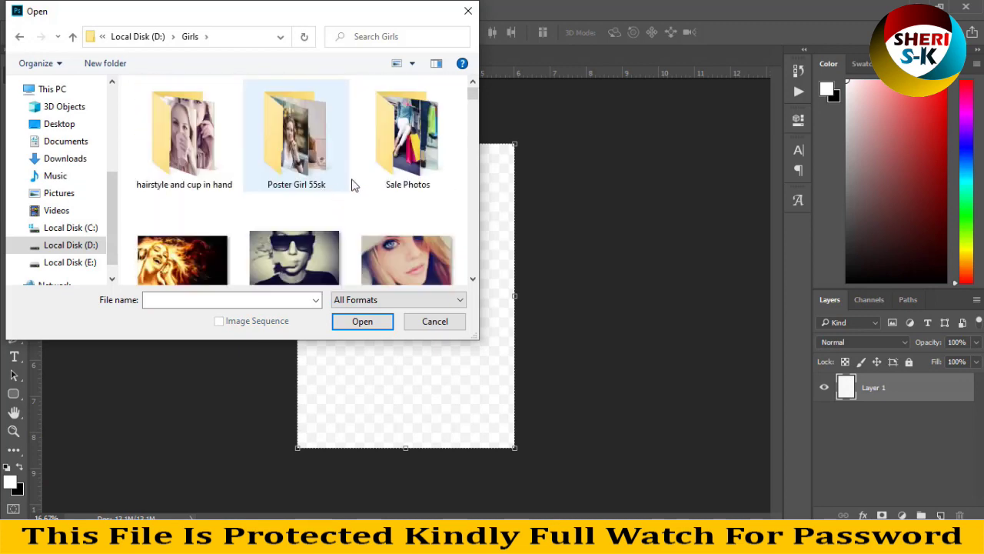
pyautogui.doubleClick(405, 158)
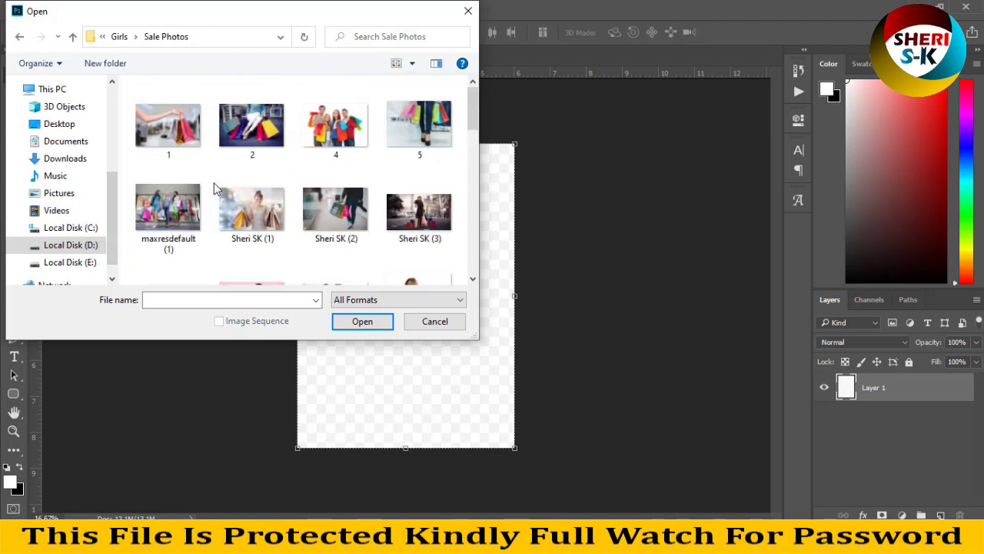
pyautogui.scroll(-2, 345, 164)
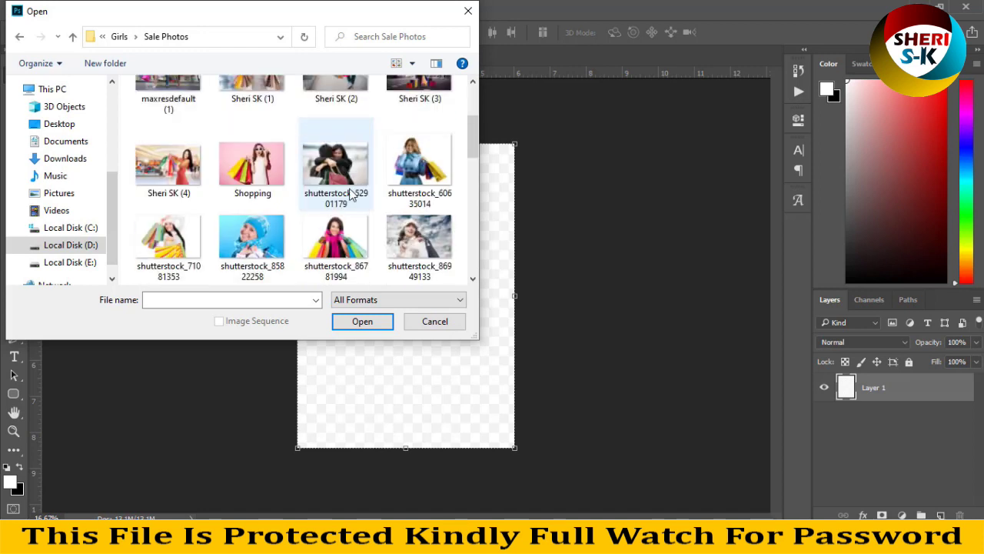
pyautogui.scroll(-3, 223, 187)
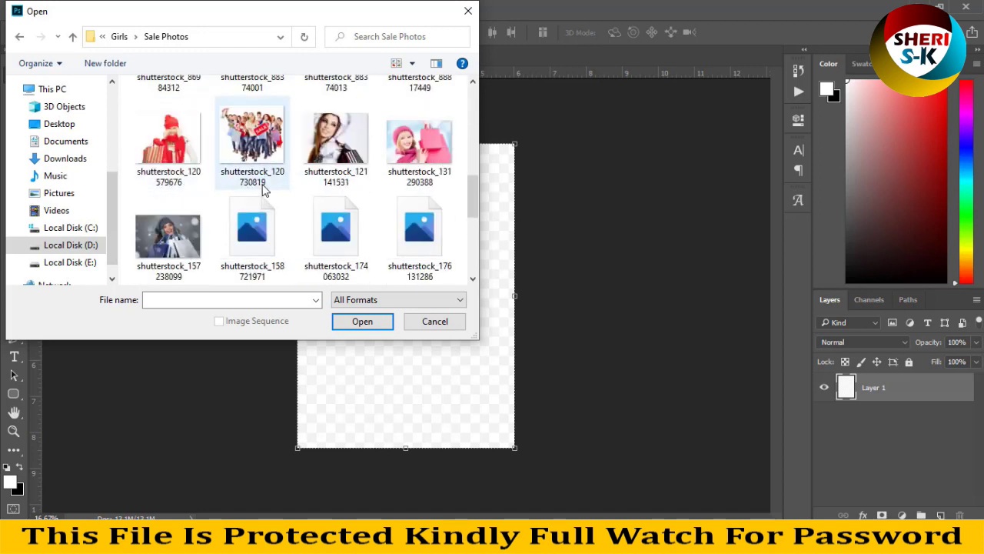
pyautogui.click(263, 145)
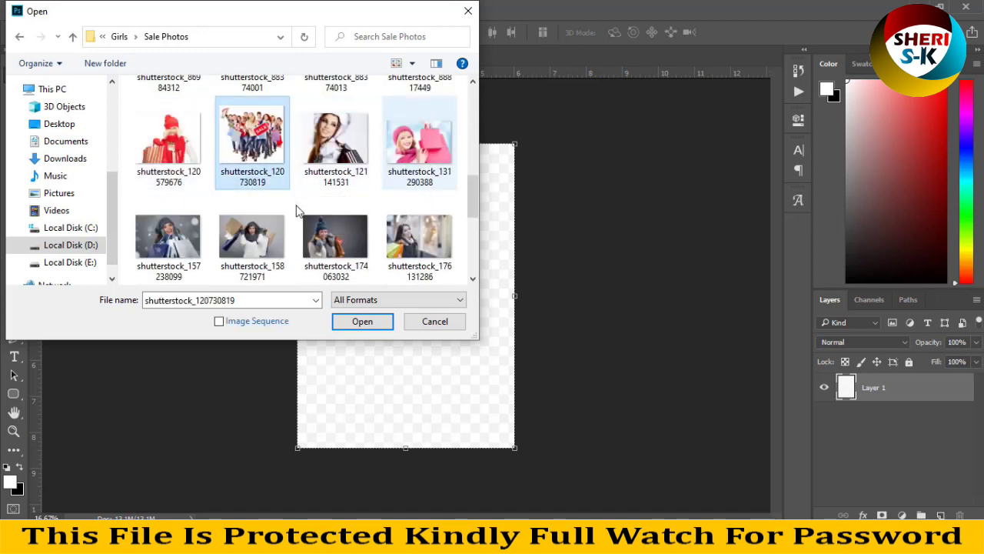
pyautogui.click(363, 322)
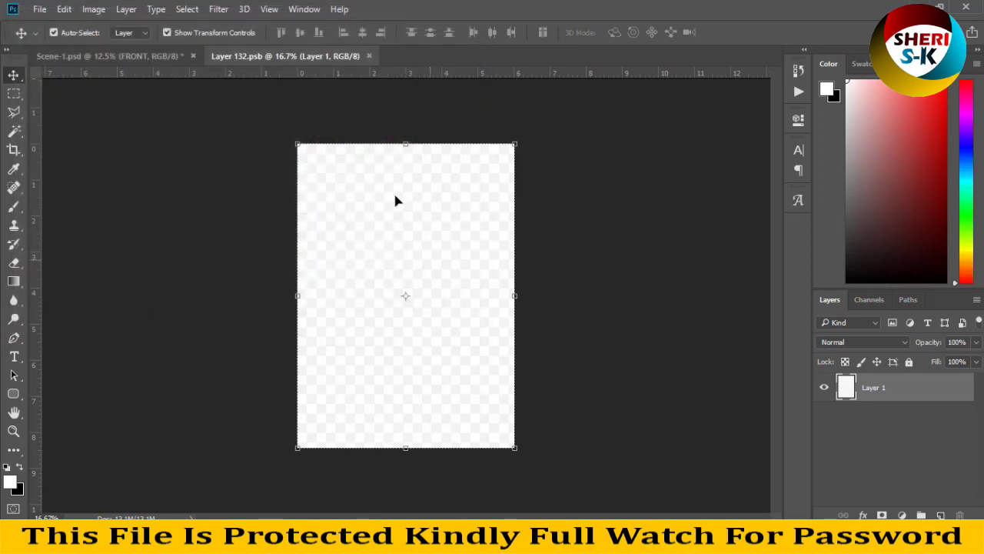
# Drag the shopping-bags photo onto the Layer 132.psb front-face canvas
pyautogui.moveTo(492, 80); pyautogui.dragTo(684, 139)
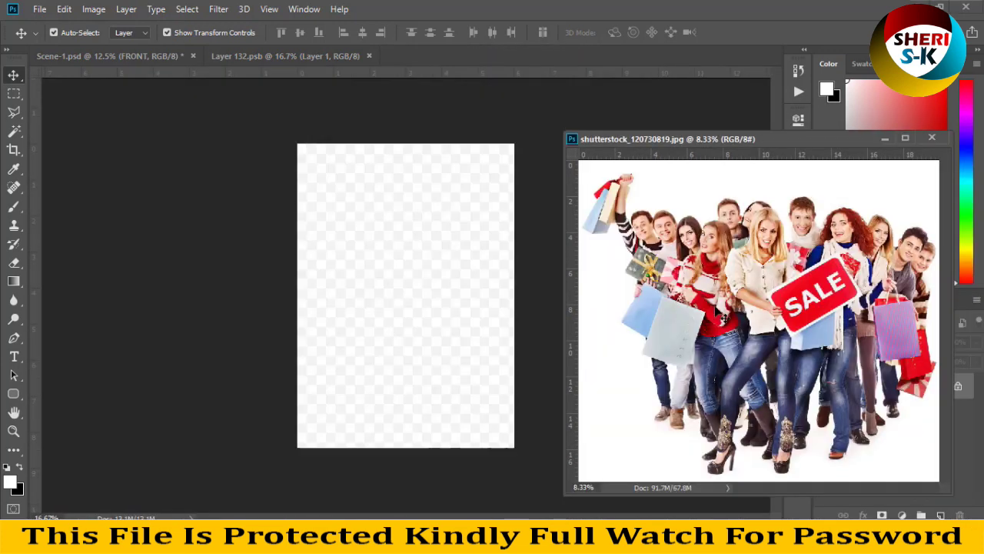
pyautogui.moveTo(712, 285)
pyautogui.mouseDown()
pyautogui.moveTo(388, 281)
pyautogui.moveTo(385, 262)
pyautogui.mouseUp()
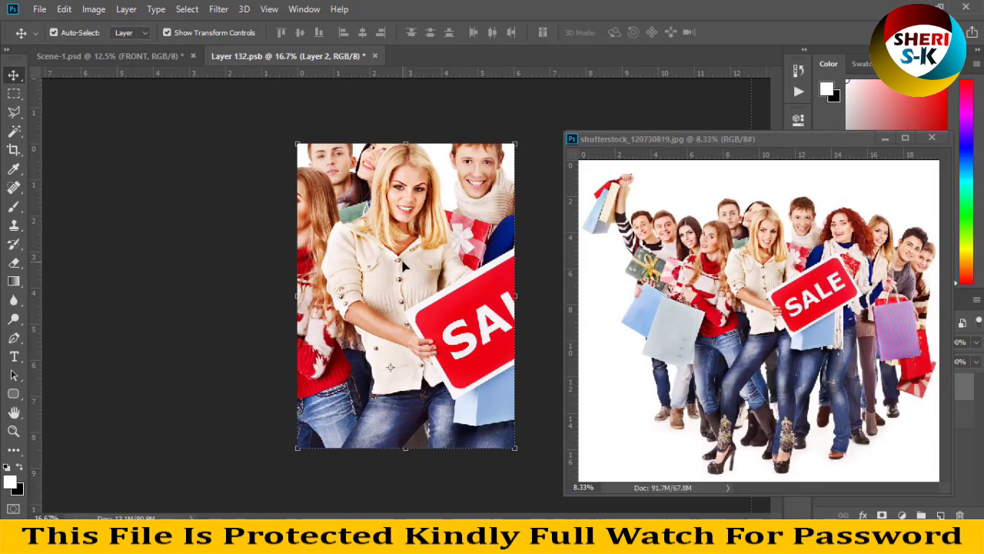
pyautogui.hotkey('ctrl', '-')
pyautogui.hotkey('ctrl', '-')
pyautogui.hotkey('ctrl', '-')
pyautogui.hotkey('ctrl', '-')
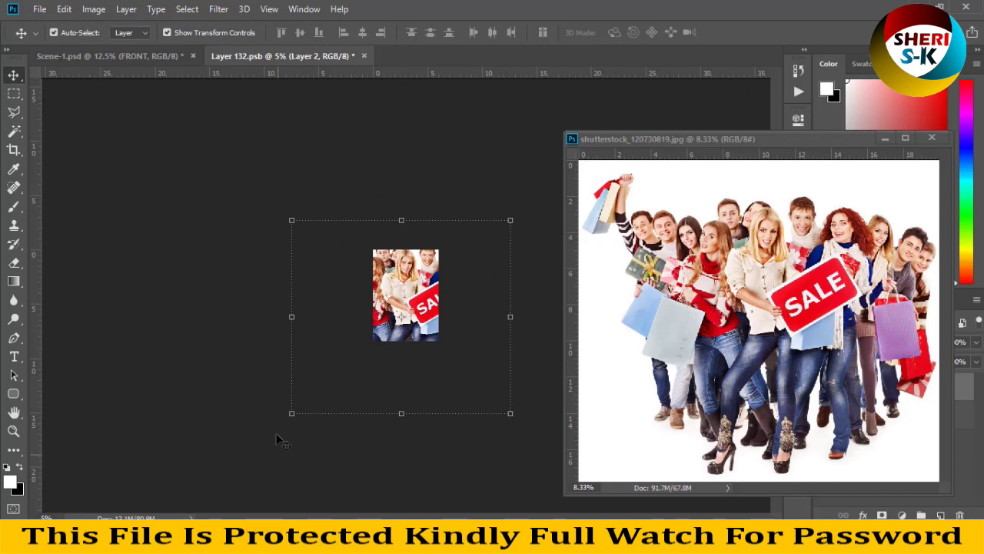
# Scale the photo to about 54%, position it, commit, and save Layer 132.psb
pyautogui.moveTo(292, 413); pyautogui.dragTo(358, 355)
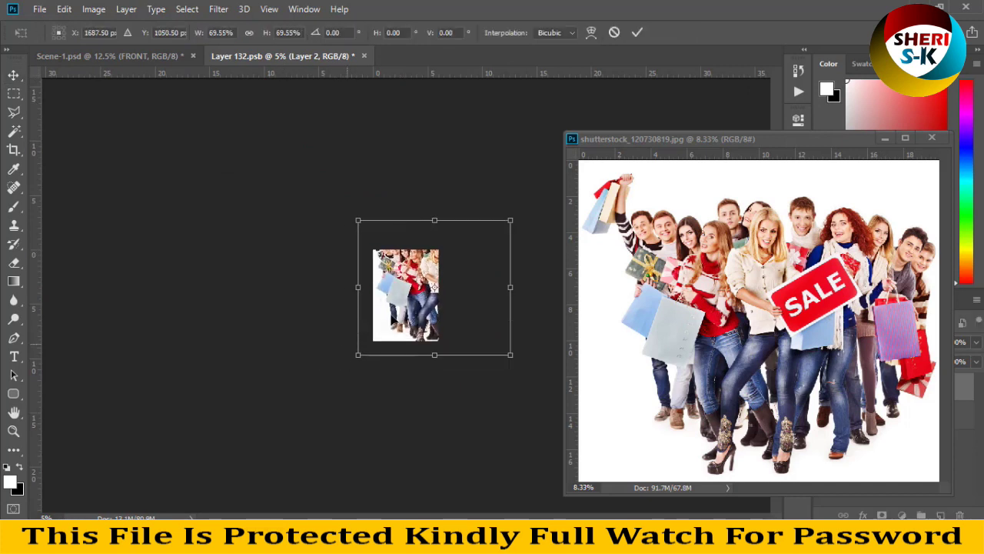
pyautogui.moveTo(511, 223); pyautogui.dragTo(489, 239)
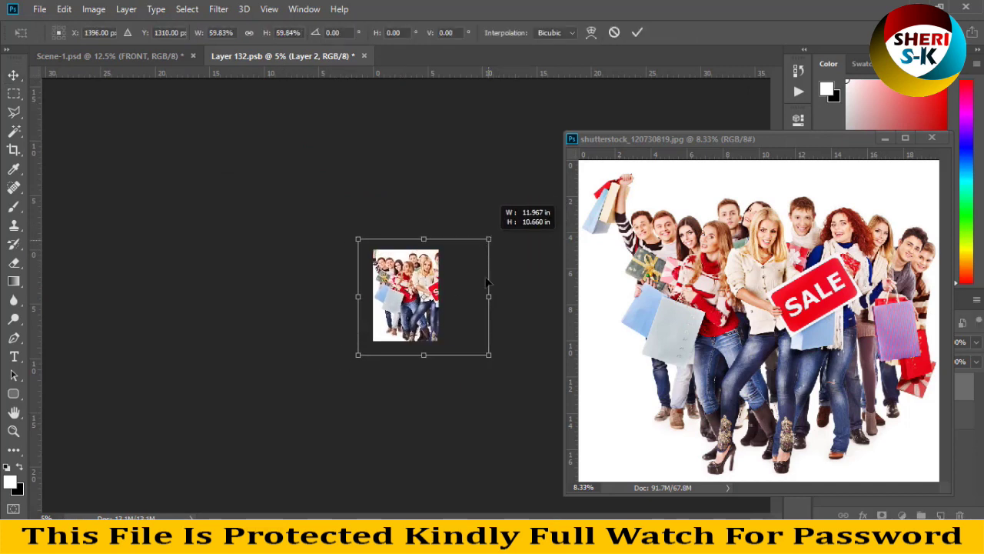
pyautogui.moveTo(490, 356)
pyautogui.mouseDown()
pyautogui.moveTo(464, 349)
pyautogui.moveTo(473, 348)
pyautogui.mouseUp()
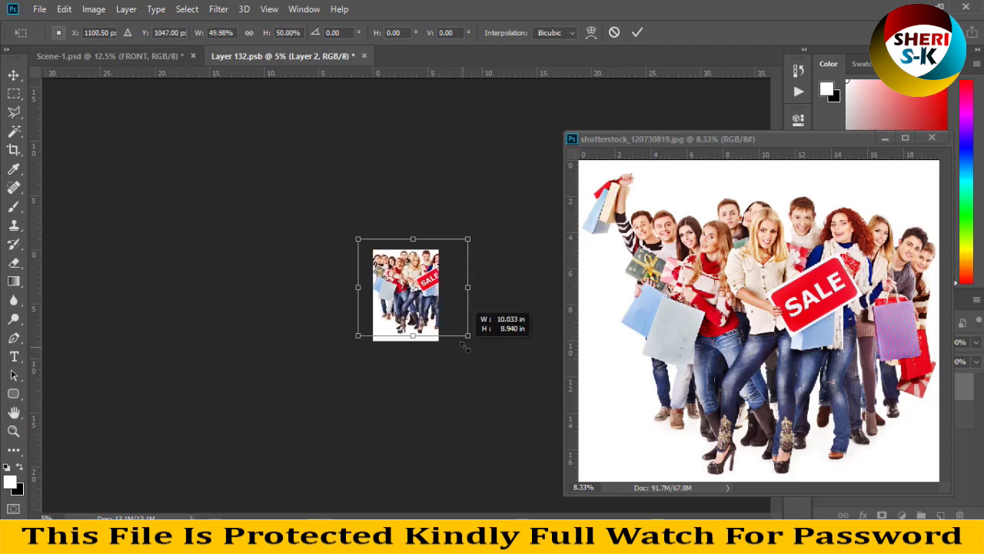
pyautogui.moveTo(427, 310); pyautogui.dragTo(414, 309)
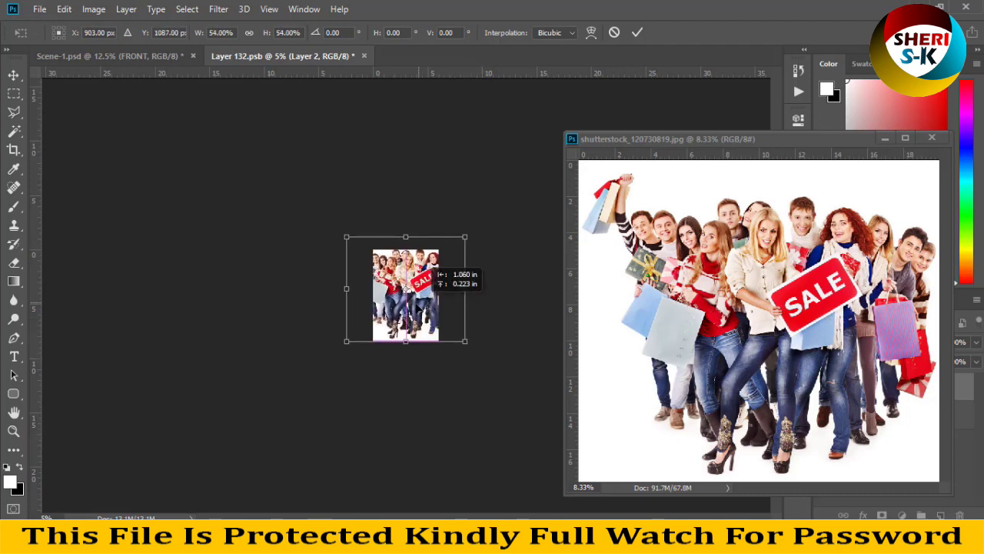
pyautogui.press('Return')
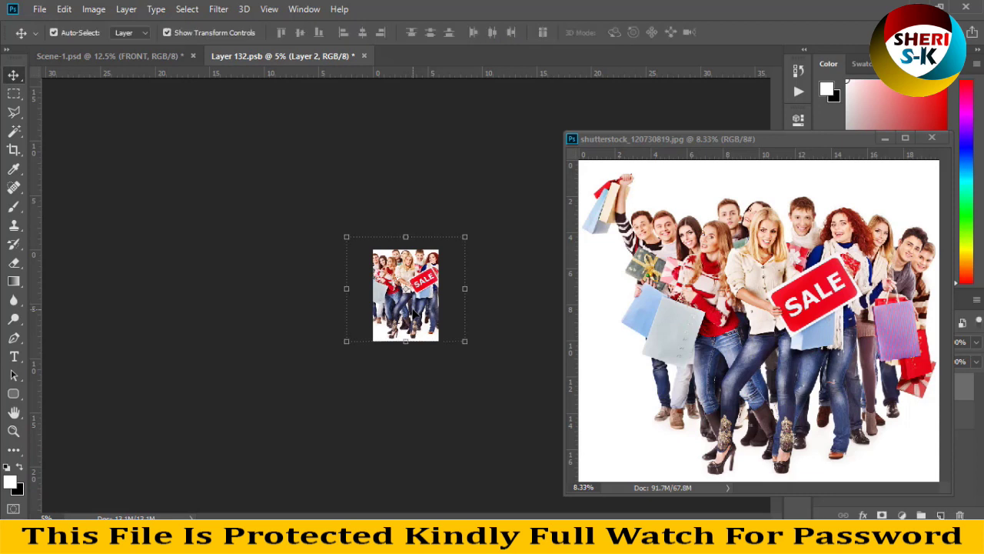
pyautogui.hotkey('ctrl', 's')
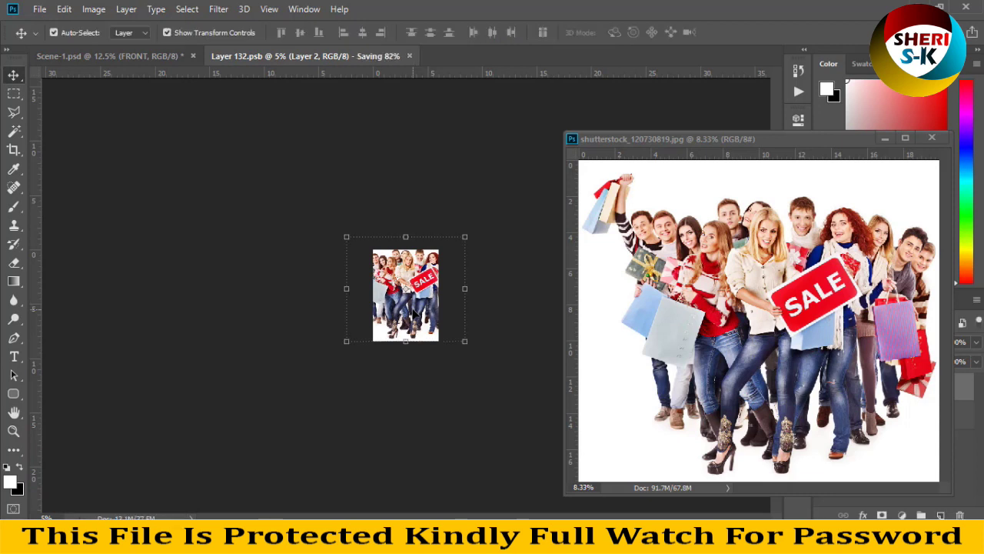
pyautogui.click(115, 59)
# Close the floating shopping-bags photo document
pyautogui.moveTo(627, 140); pyautogui.dragTo(833, 203)
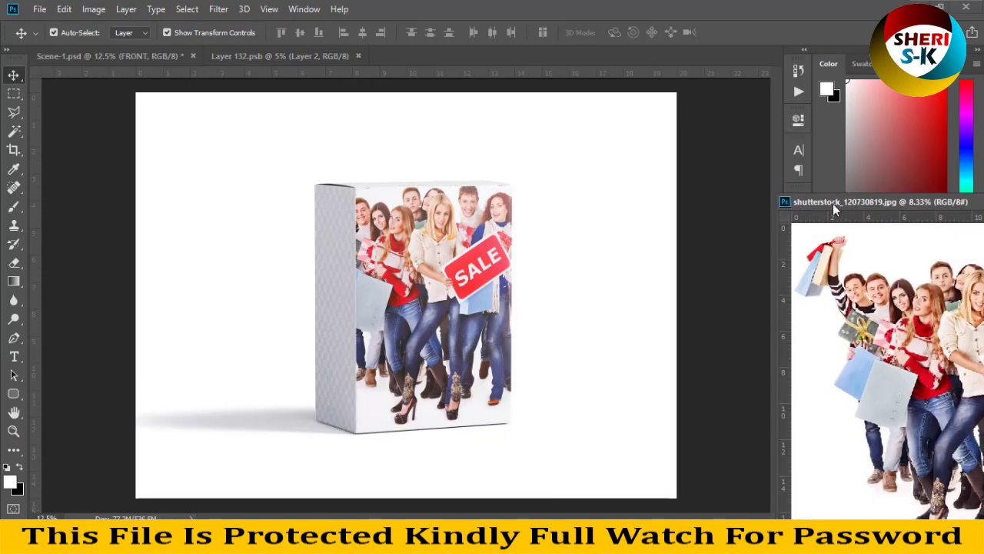
pyautogui.click(92, 207)
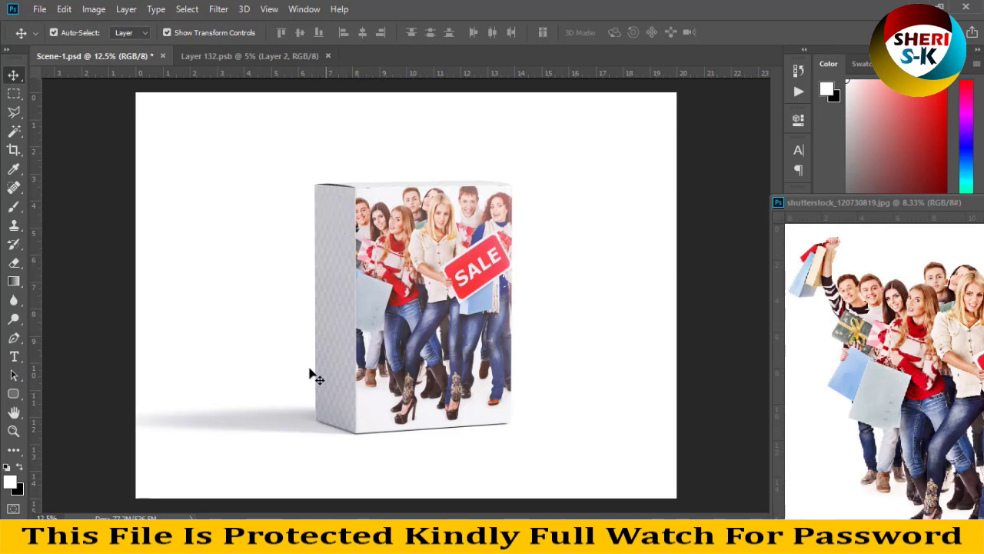
pyautogui.moveTo(875, 205); pyautogui.dragTo(339, 223)
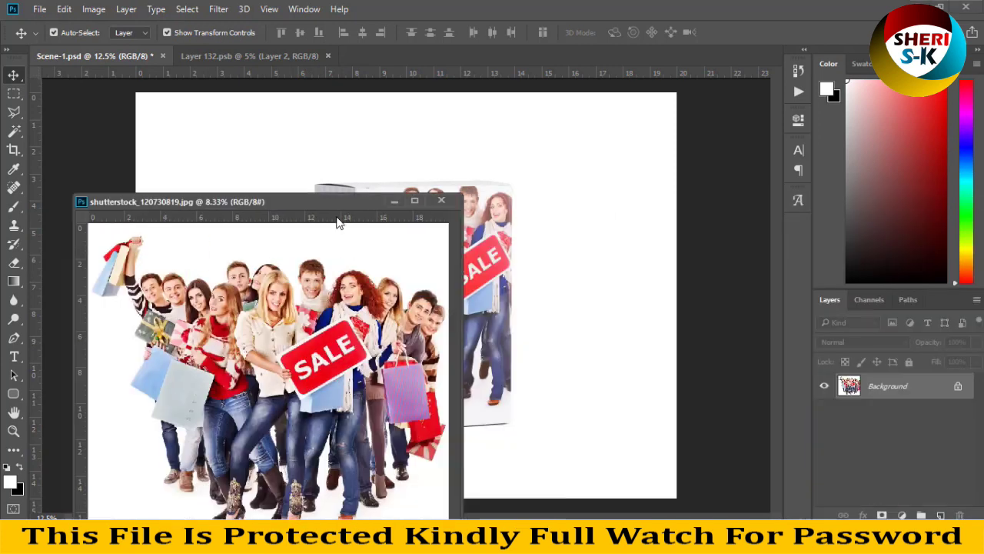
pyautogui.click(441, 200)
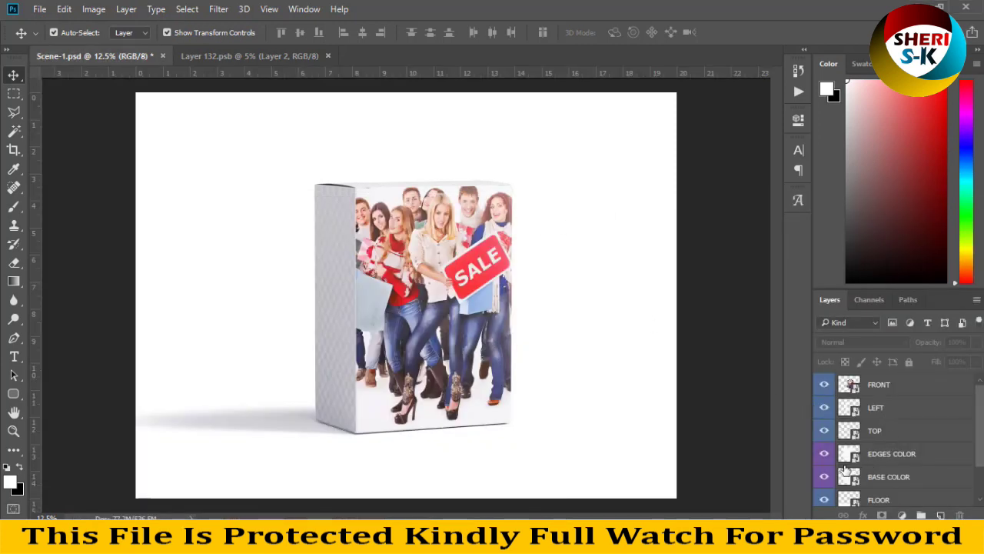
# Expand the SOURCE group, toggle the Box and shadow layers, and hide the white background
pyautogui.scroll(-2, 876, 468)
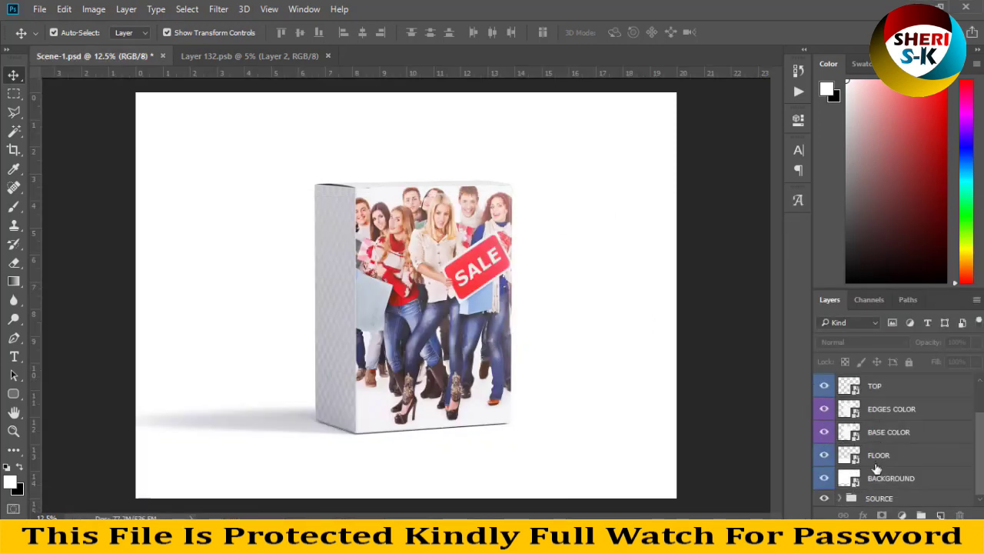
pyautogui.click(859, 480)
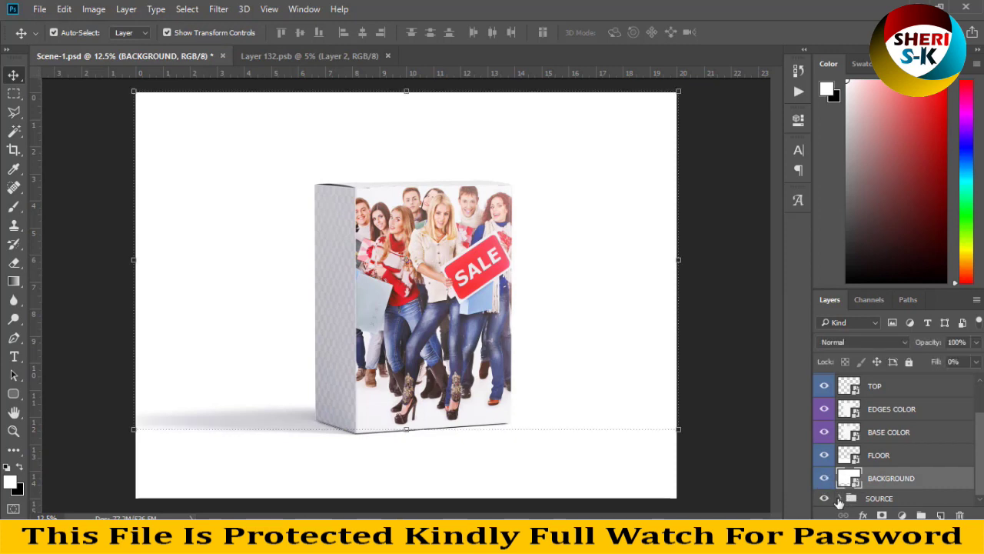
pyautogui.click(839, 502)
pyautogui.click(824, 498)
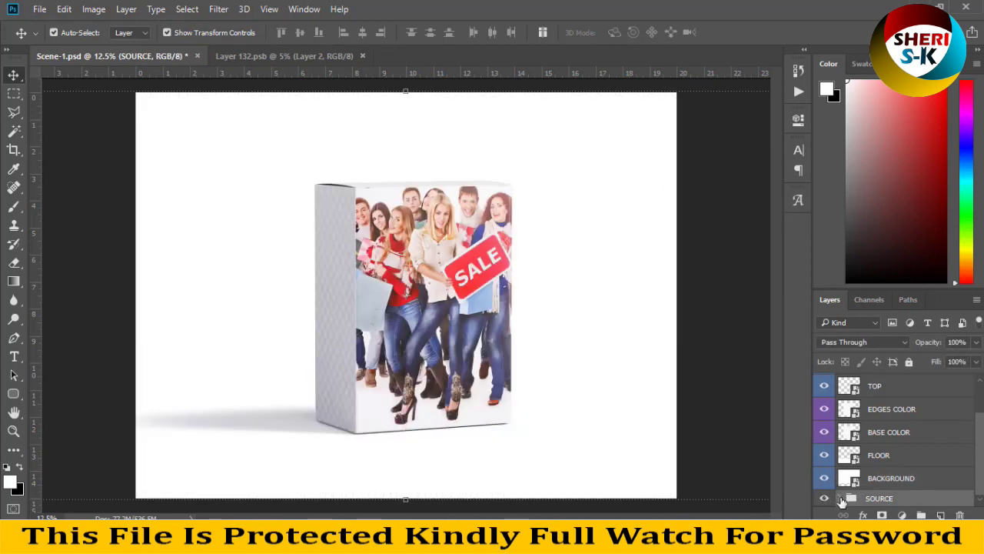
pyautogui.click(841, 498)
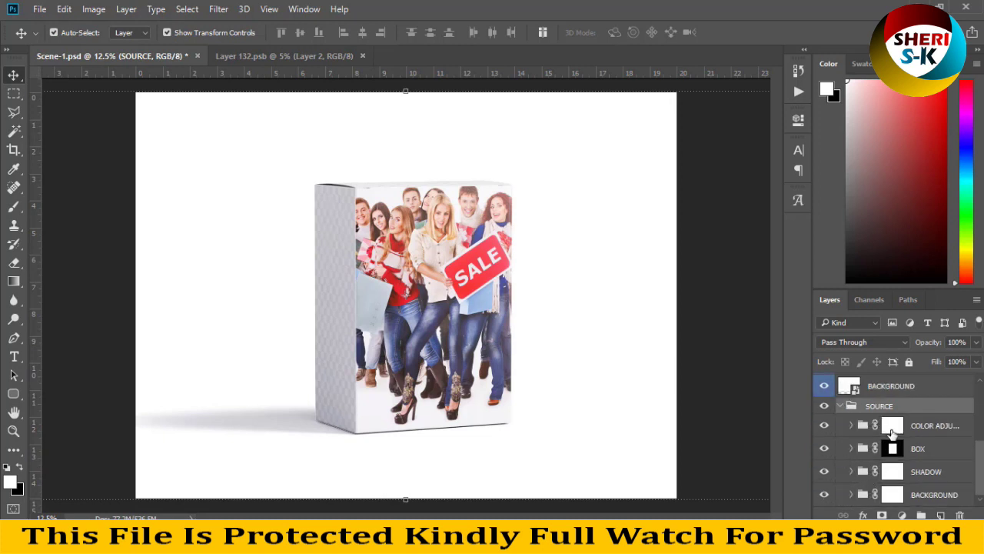
pyautogui.click(892, 433)
pyautogui.click(825, 448)
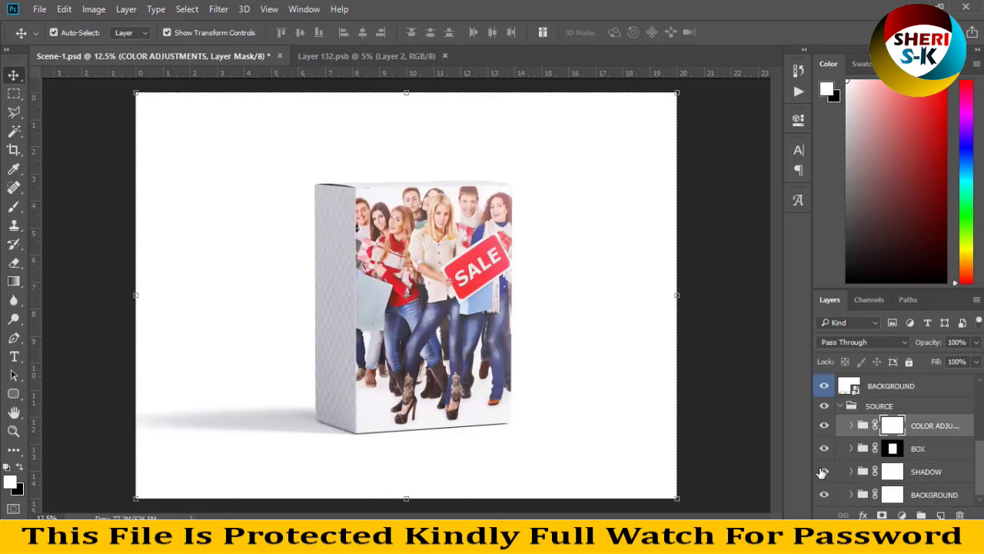
pyautogui.click(825, 471)
pyautogui.click(828, 496)
# Expand the Background group, hide the Floor layer and turn on the Color fill
pyautogui.click(851, 494)
pyautogui.scroll(-2, 859, 493)
pyautogui.scroll(-1, 858, 492)
pyautogui.scroll(-1, 856, 489)
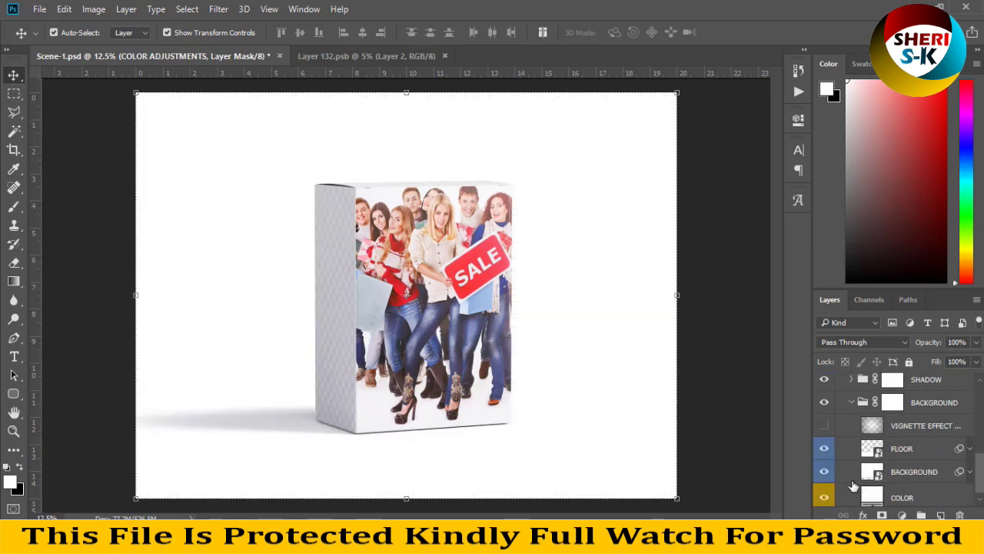
pyautogui.click(828, 452)
pyautogui.click(826, 498)
# Set the Color fill to dark red, then close Layer 132.psb and Scene-1
pyautogui.doubleClick(872, 494)
pyautogui.click(711, 301)
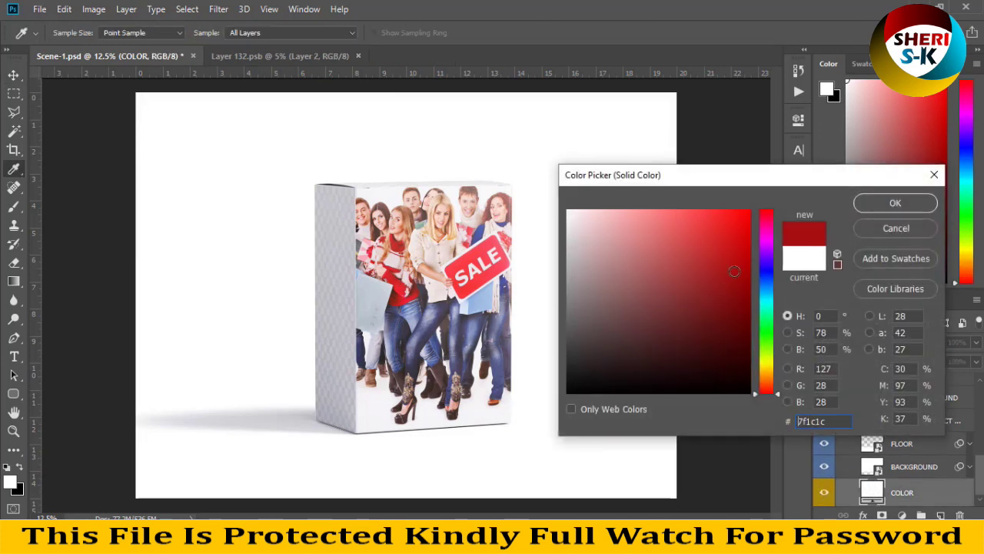
pyautogui.click(892, 203)
pyautogui.click(870, 514)
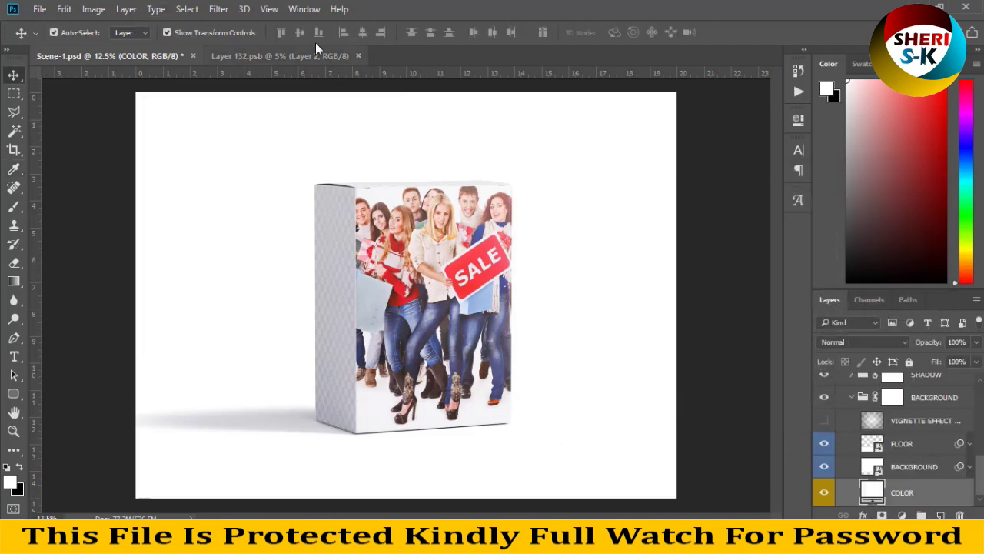
pyautogui.click(364, 56)
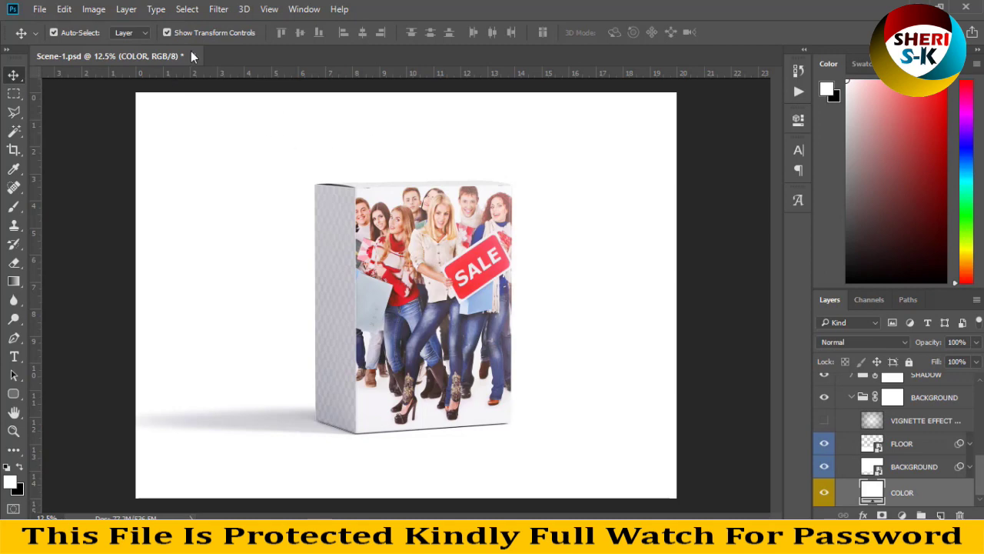
pyautogui.click(193, 56)
# Discard Scene-1's changes and drag Scene-3 from Box Mockup Bundle into Photoshop
pyautogui.click(500, 215)
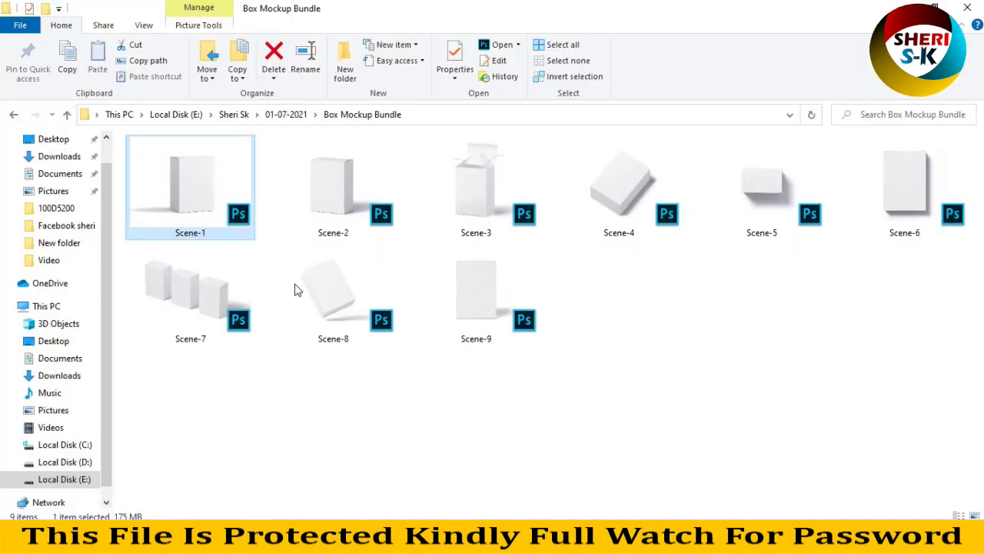
pyautogui.click(334, 211)
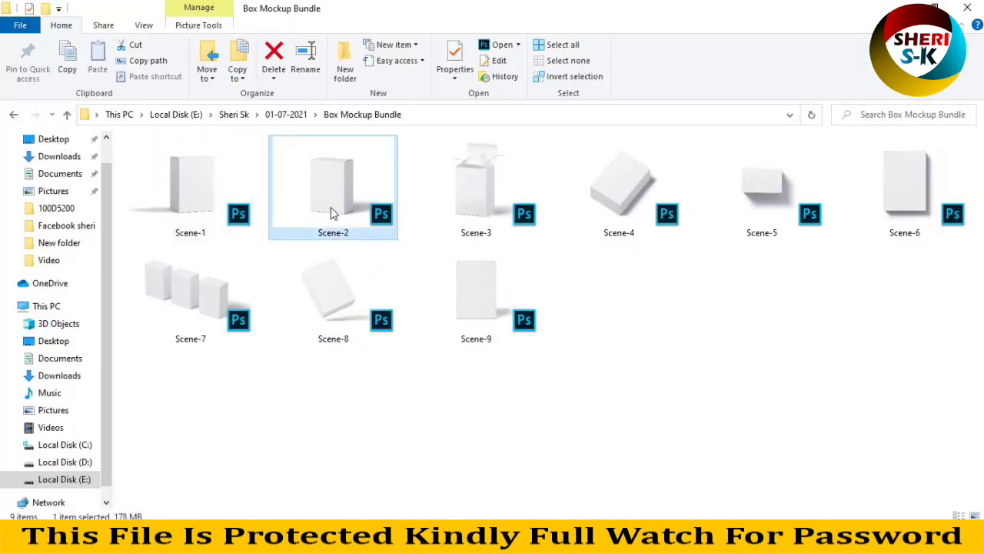
pyautogui.click(210, 289)
pyautogui.click(322, 201)
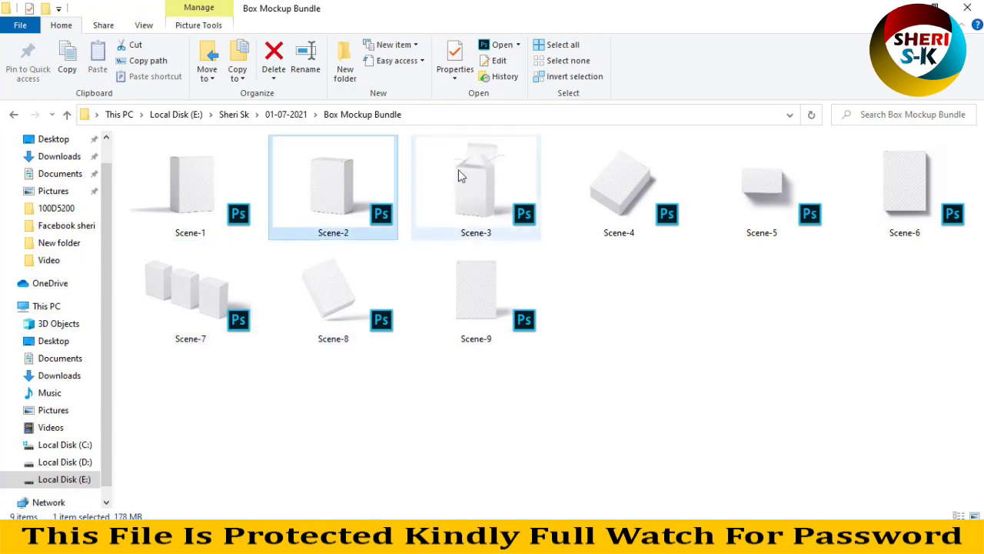
pyautogui.moveTo(463, 181)
pyautogui.mouseDown()
pyautogui.moveTo(376, 507)
pyautogui.moveTo(358, 84)
pyautogui.mouseUp()
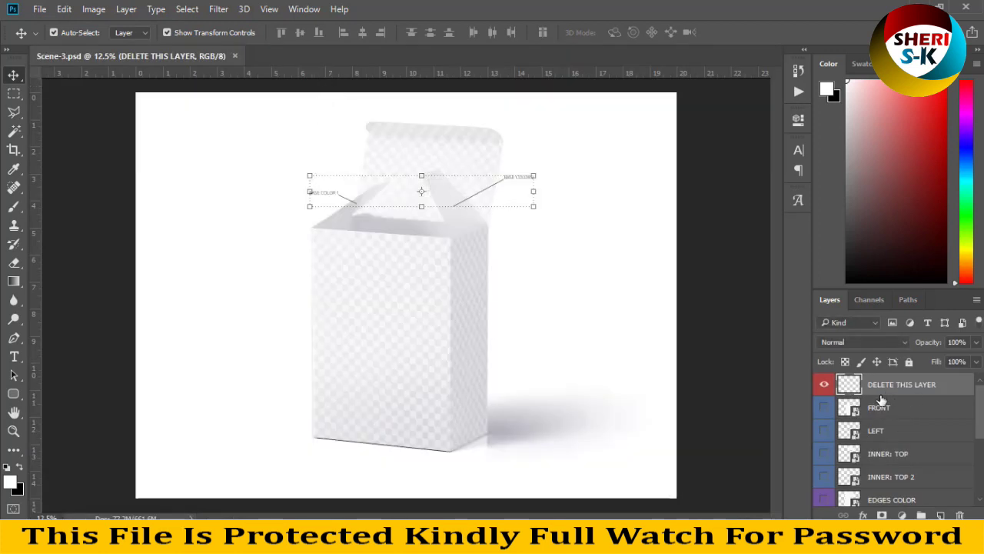
# Delete the DELETE THIS LAYER layer and show the Left and Inner: Top layers
pyautogui.press('Delete')
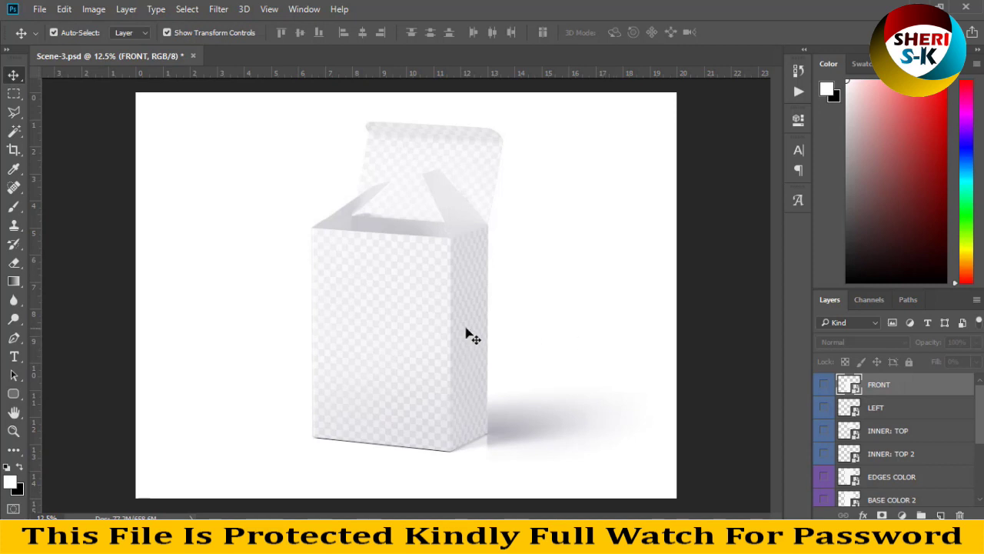
pyautogui.click(388, 314)
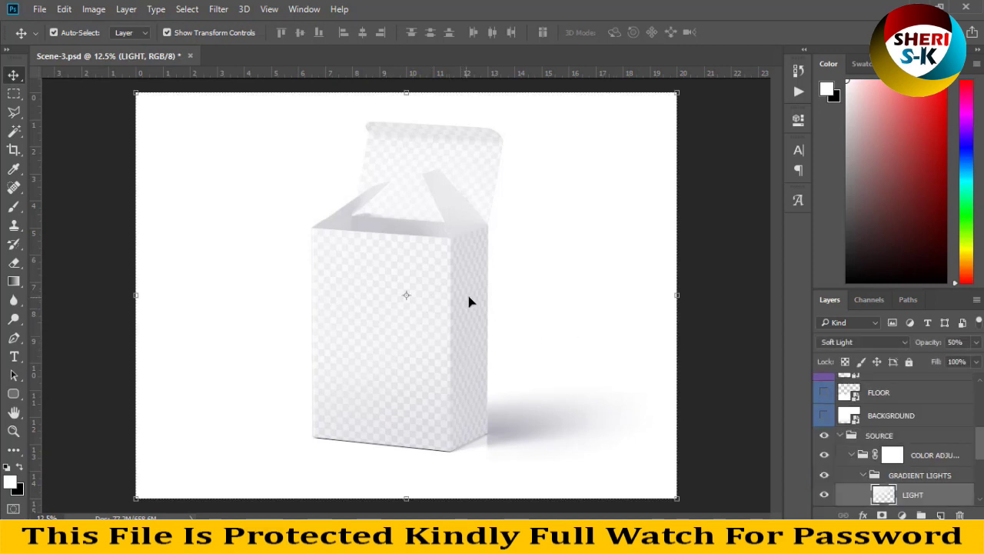
pyautogui.scroll(3, 873, 431)
pyautogui.scroll(2, 873, 431)
pyautogui.moveTo(829, 389); pyautogui.dragTo(825, 502)
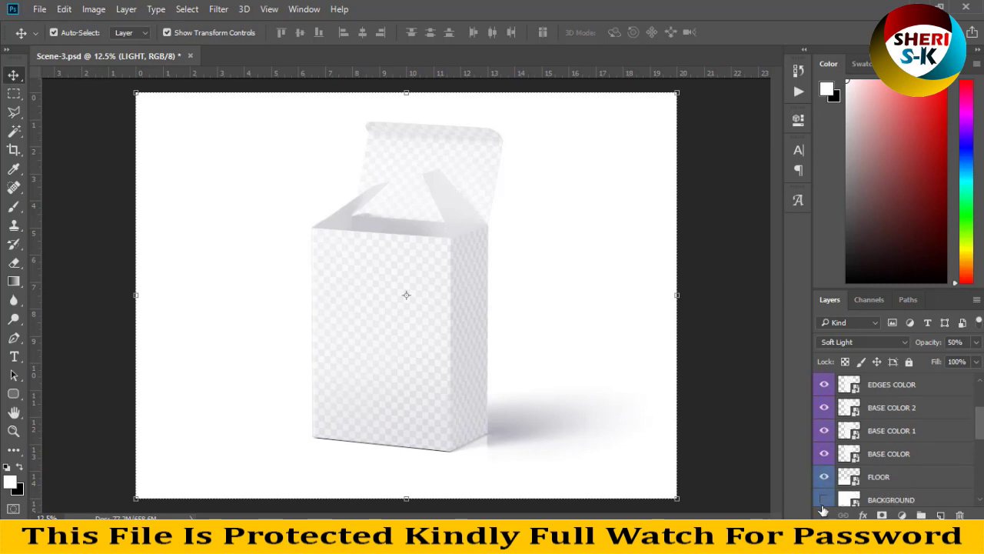
# Hide the white background and open the BACKGROUND smart object as Layer 35.psb
pyautogui.scroll(-3, 835, 468)
pyautogui.scroll(-2, 835, 467)
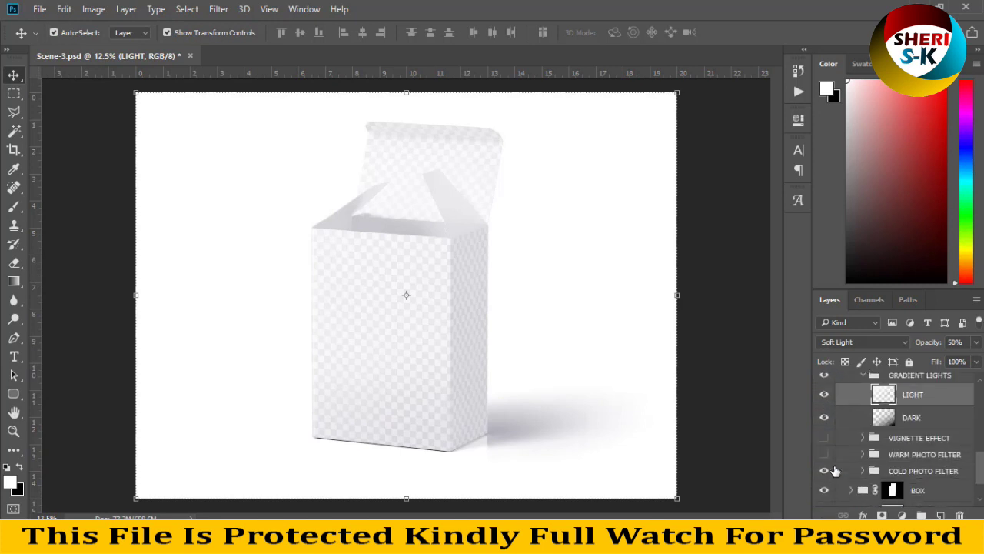
pyautogui.scroll(-1, 877, 471)
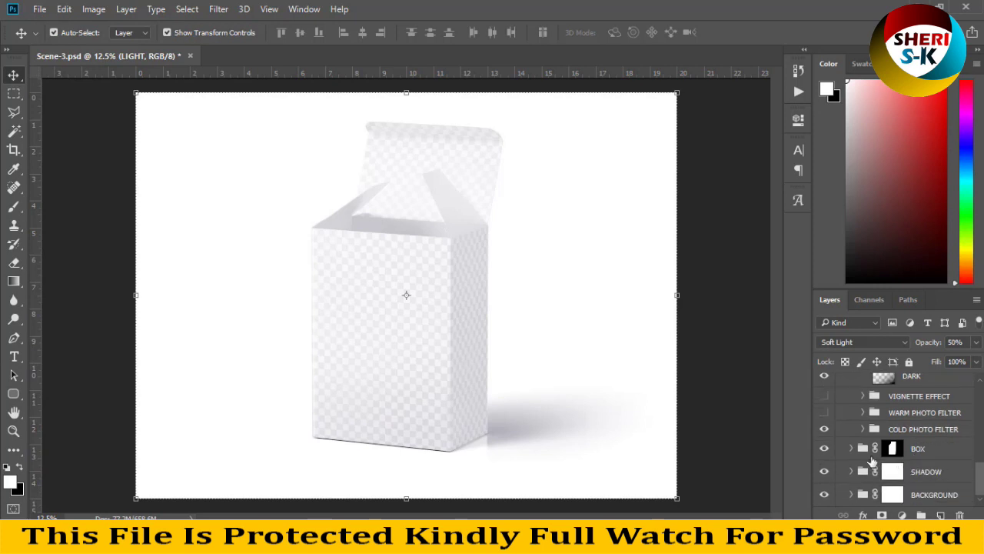
pyautogui.click(824, 473)
pyautogui.click(825, 495)
pyautogui.click(849, 494)
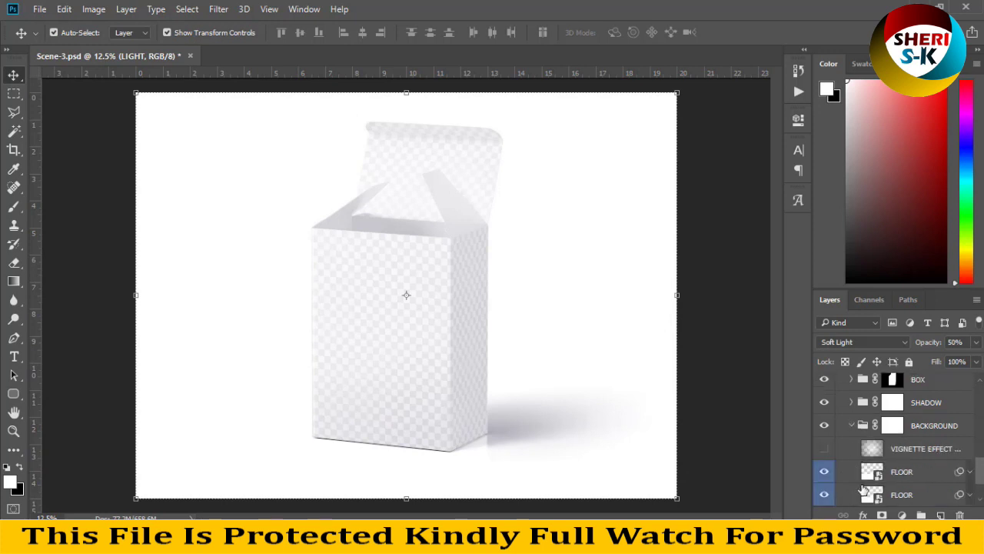
pyautogui.scroll(-3, 872, 490)
pyautogui.click(910, 476)
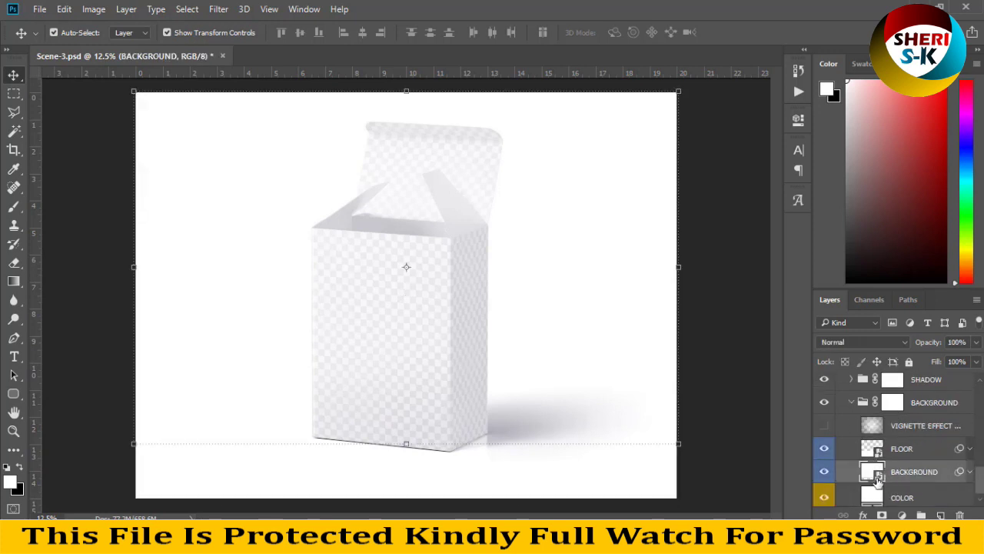
pyautogui.doubleClick(877, 479)
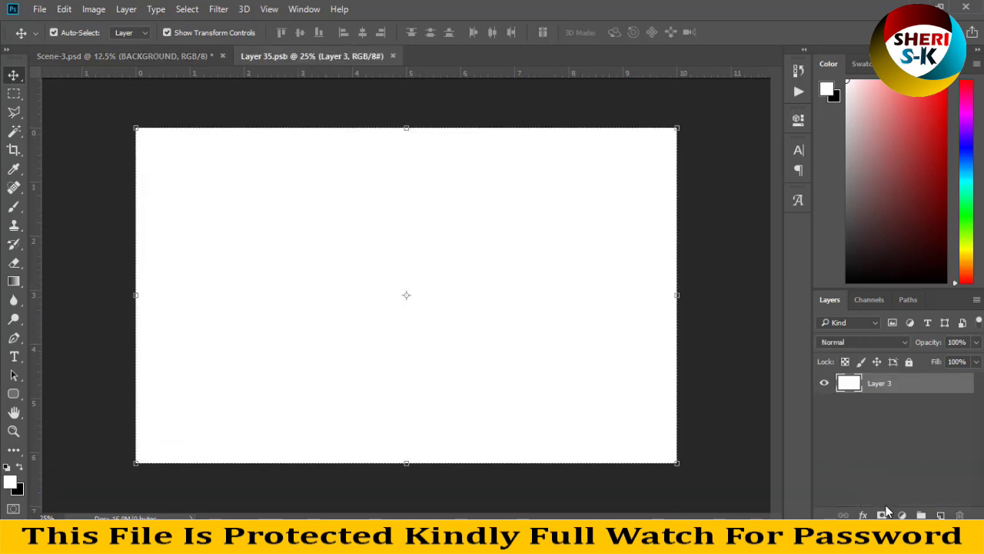
# Add a green-to-blue Gradient Overlay to the background contents, then close Layer 35.psb
pyautogui.click(863, 514)
pyautogui.click(797, 351)
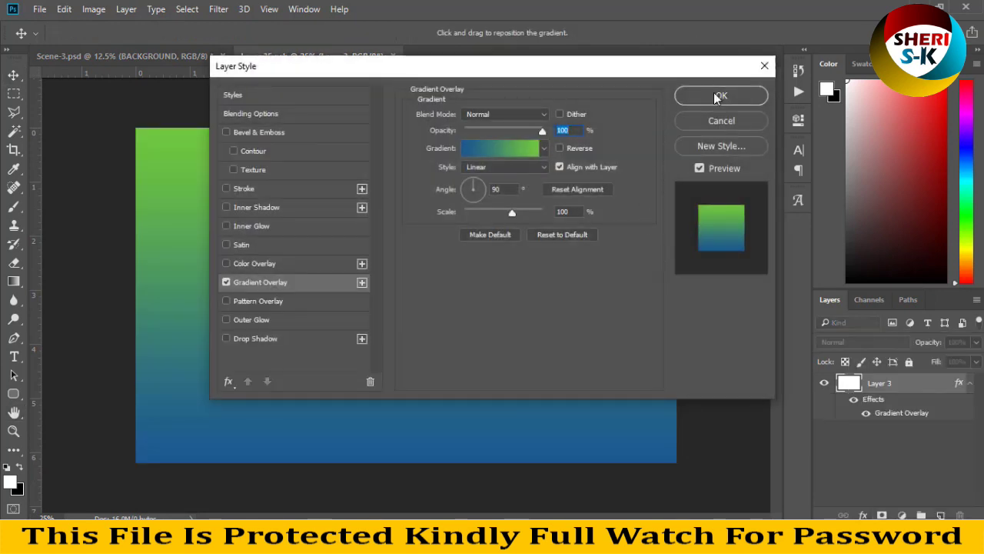
pyautogui.click(715, 96)
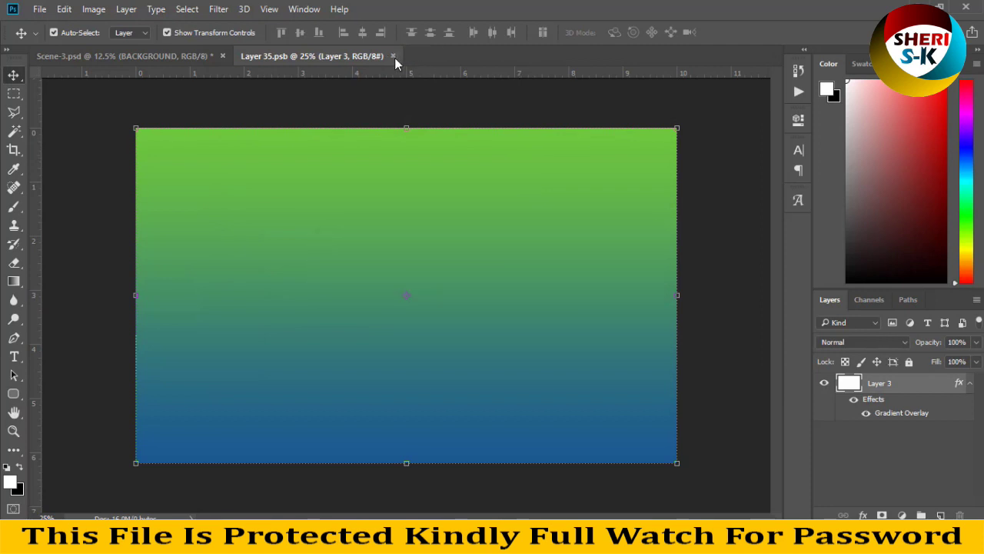
pyautogui.click(393, 56)
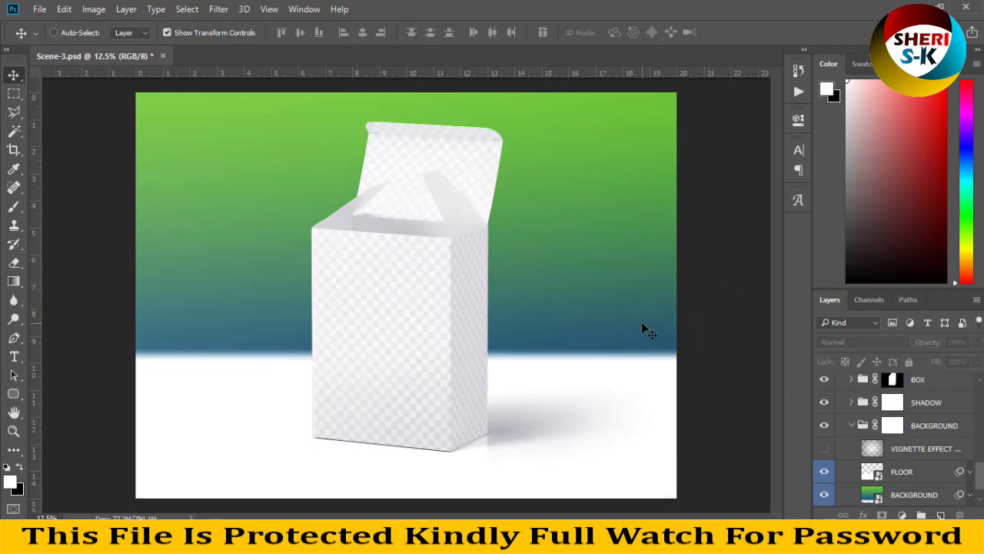
# Edit the FRONT smart object and open the shopper-with-bags photo
pyautogui.click(413, 284)
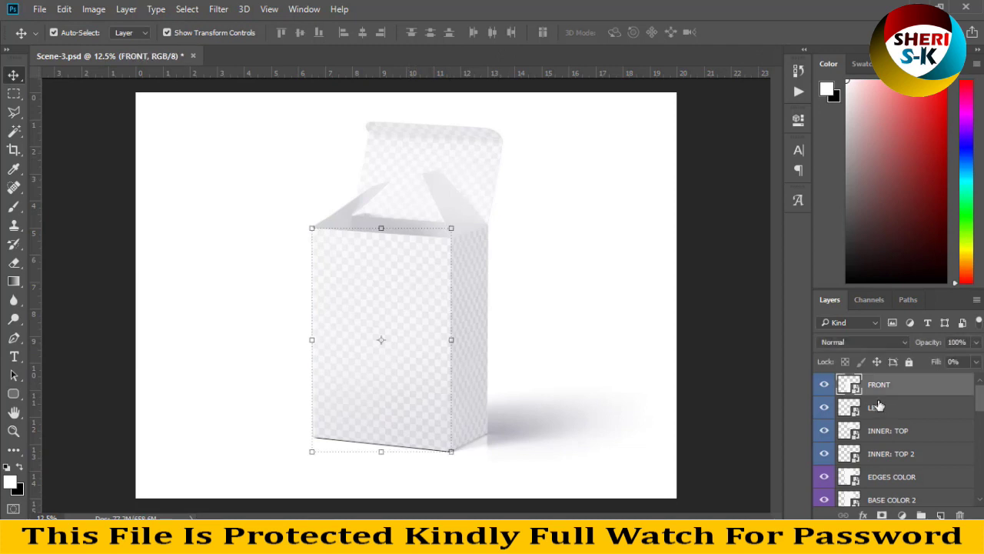
pyautogui.doubleClick(850, 385)
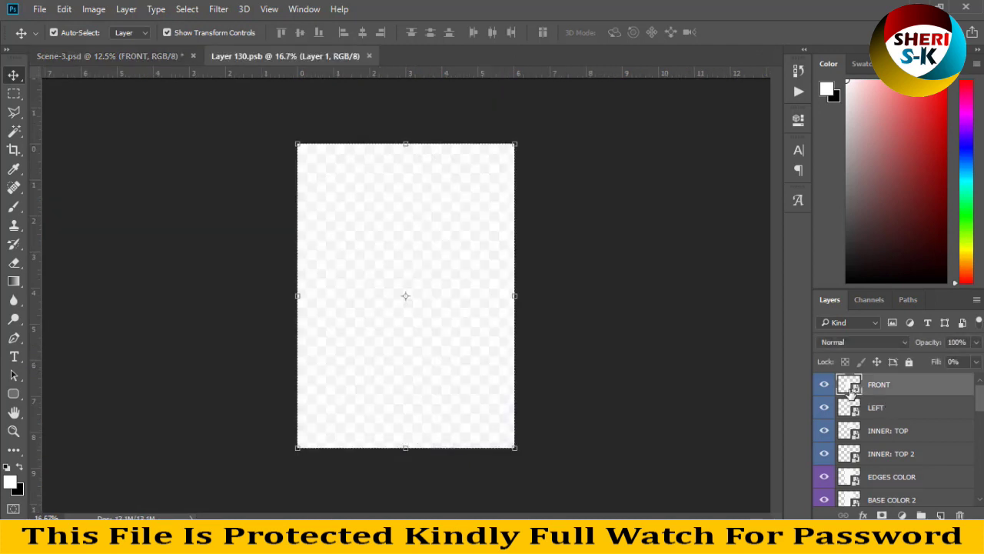
pyautogui.click(39, 9)
pyautogui.click(61, 38)
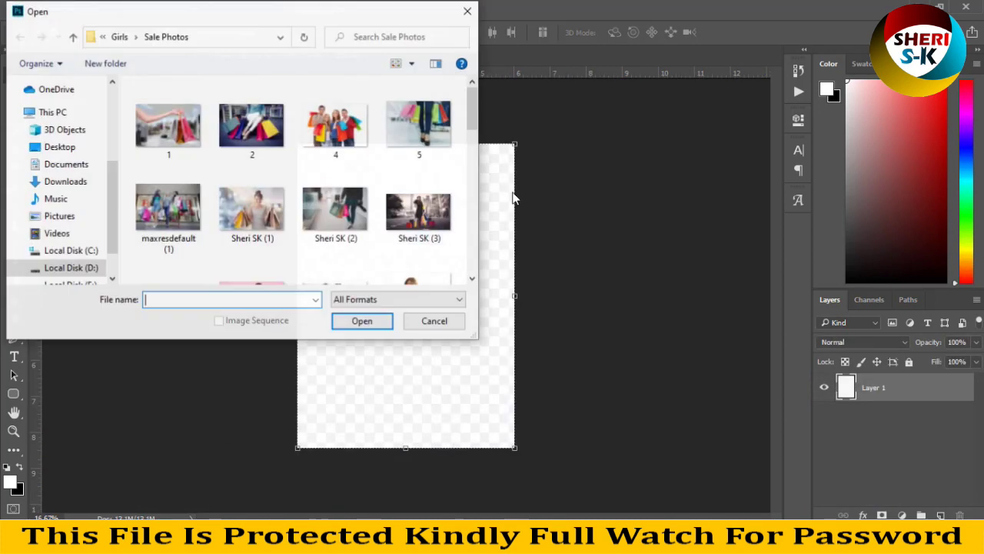
pyautogui.click(419, 212)
pyautogui.click(310, 222)
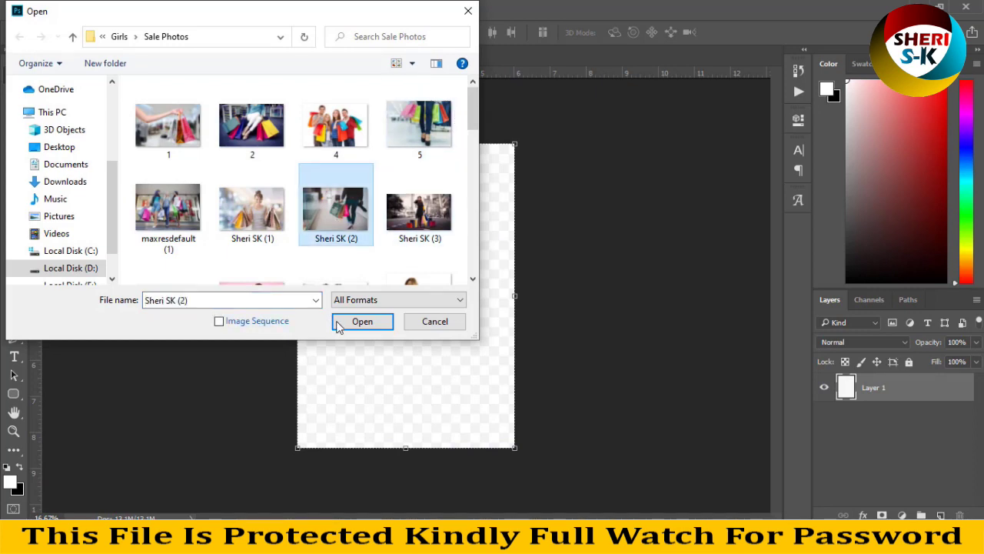
pyautogui.click(356, 323)
# Place the shopper photo on the front face and enlarge it to cover it, centred
pyautogui.moveTo(519, 58); pyautogui.dragTo(647, 151)
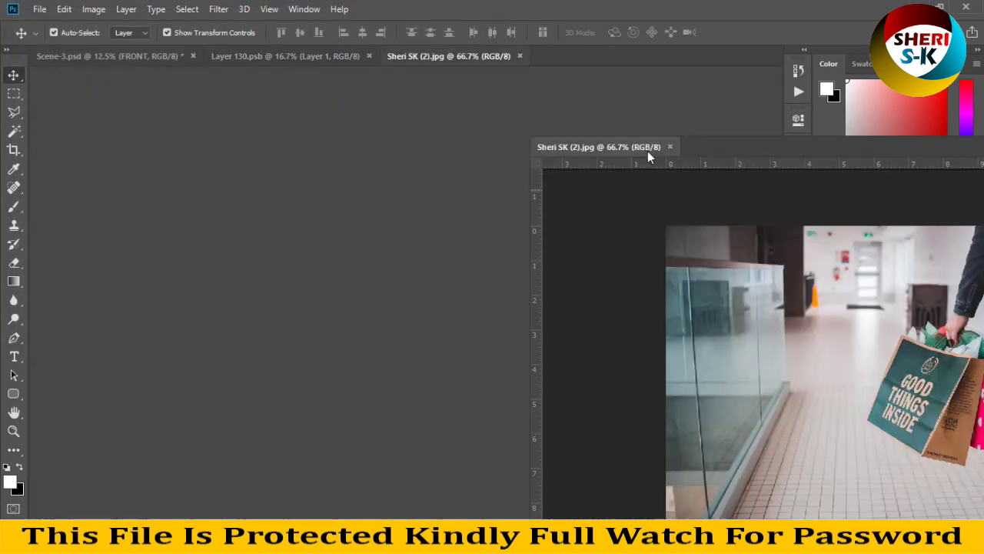
pyautogui.moveTo(692, 308); pyautogui.dragTo(431, 271)
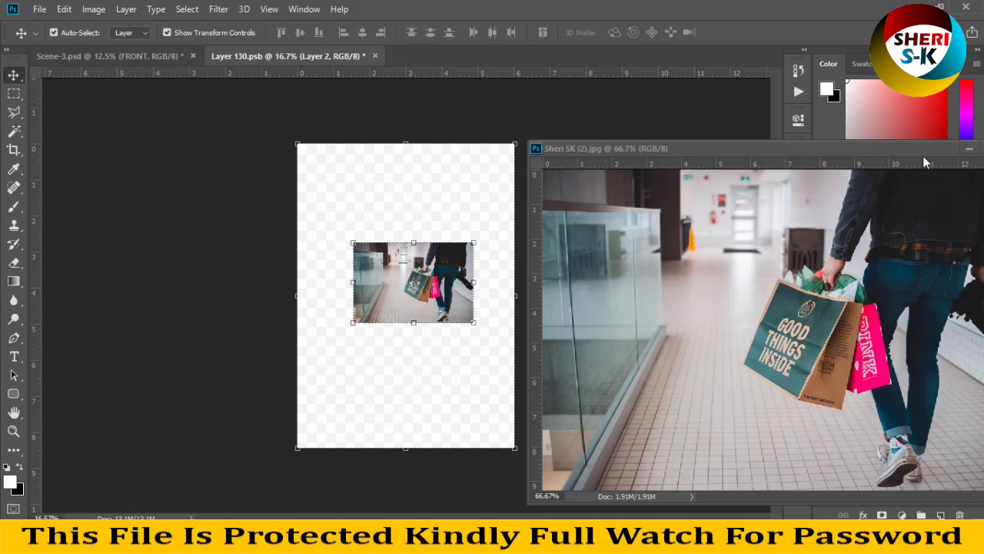
pyautogui.moveTo(923, 156); pyautogui.dragTo(430, 151)
pyautogui.click(430, 166)
pyautogui.moveTo(474, 243); pyautogui.dragTo(552, 160)
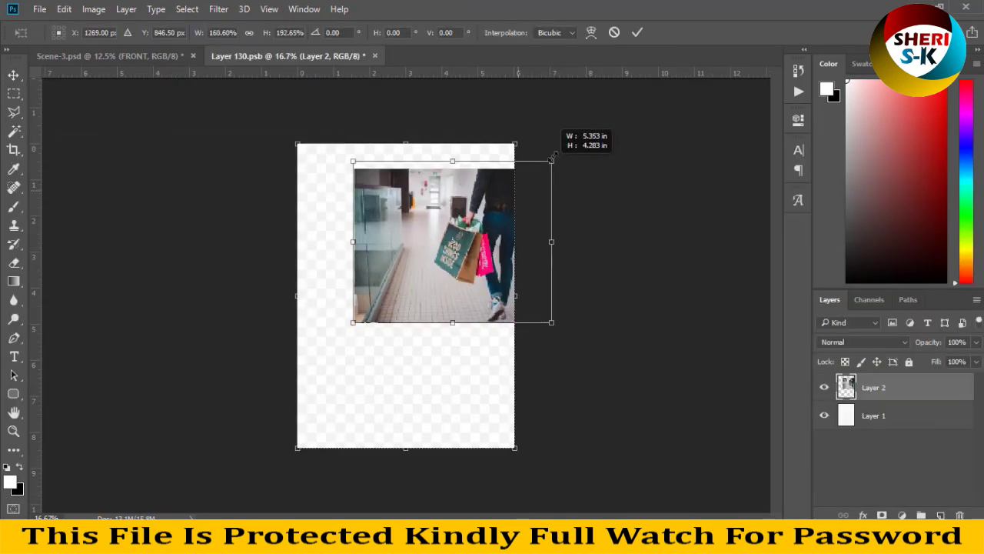
pyautogui.moveTo(353, 322)
pyautogui.mouseDown()
pyautogui.moveTo(226, 384)
pyautogui.moveTo(182, 465)
pyautogui.mouseUp()
pyautogui.moveTo(427, 319); pyautogui.dragTo(405, 308)
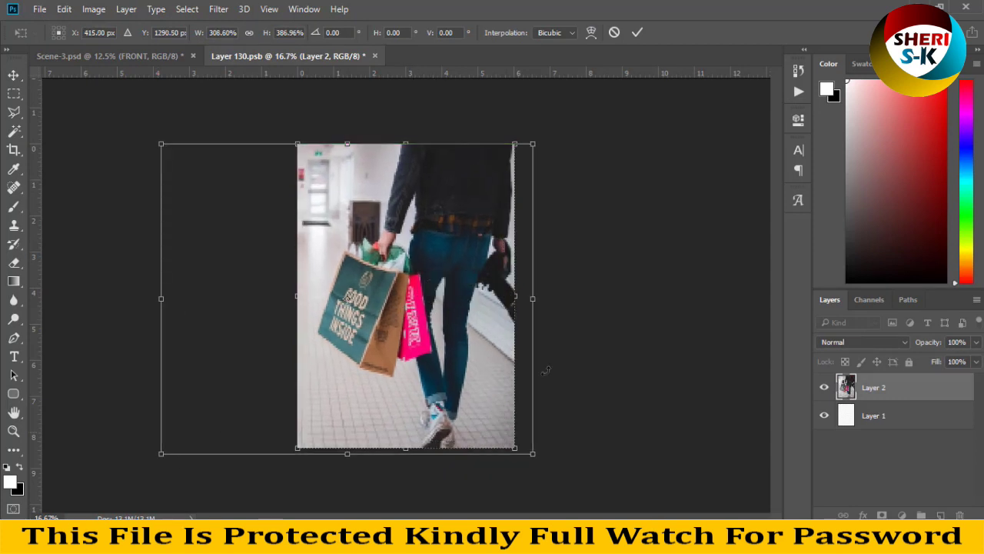
# Commit the transform, save the front-face contents and close that document
pyautogui.press('Return')
pyautogui.hotkey('ctrl', 's')
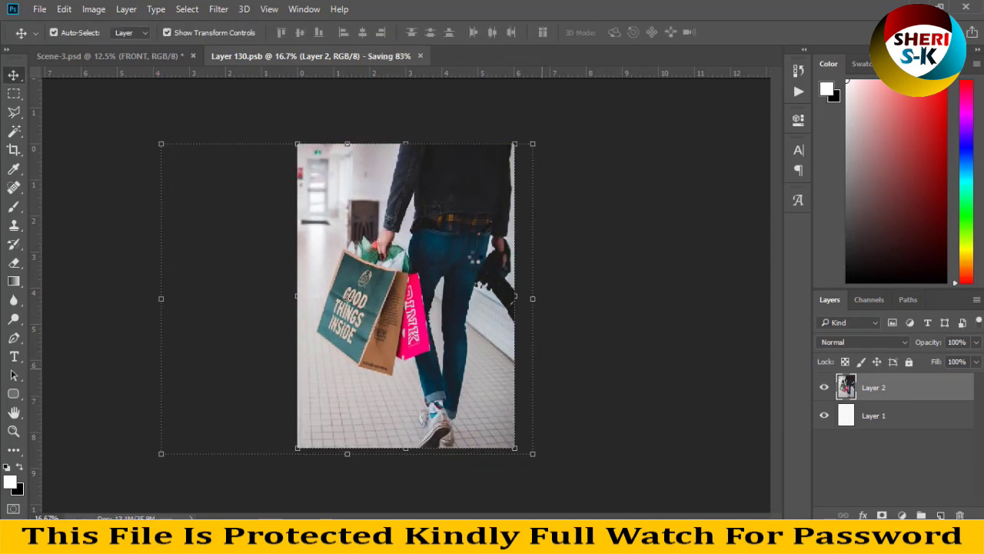
pyautogui.click(373, 56)
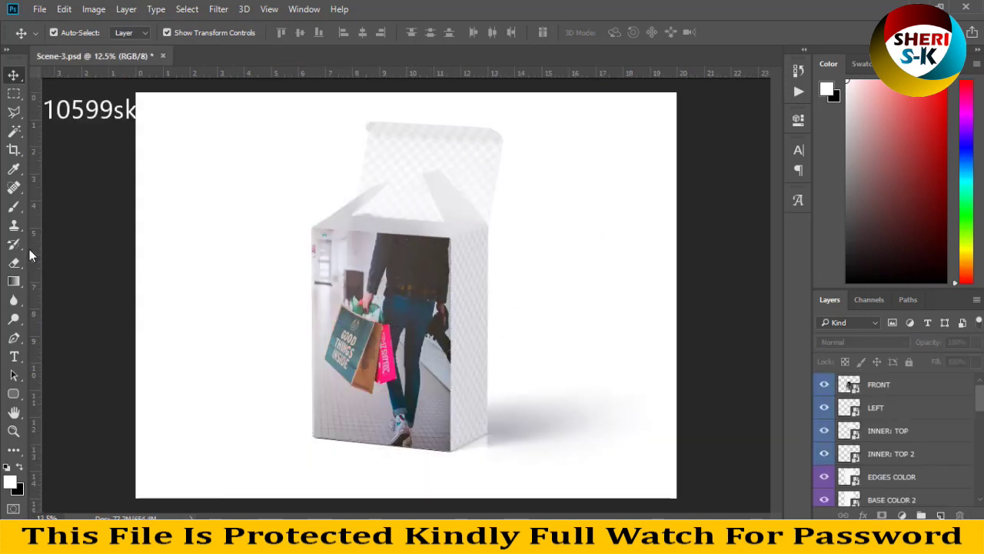
# Zoom in and pan around to inspect the shopper photo on the box front
pyautogui.hotkey('ctrl', '+')
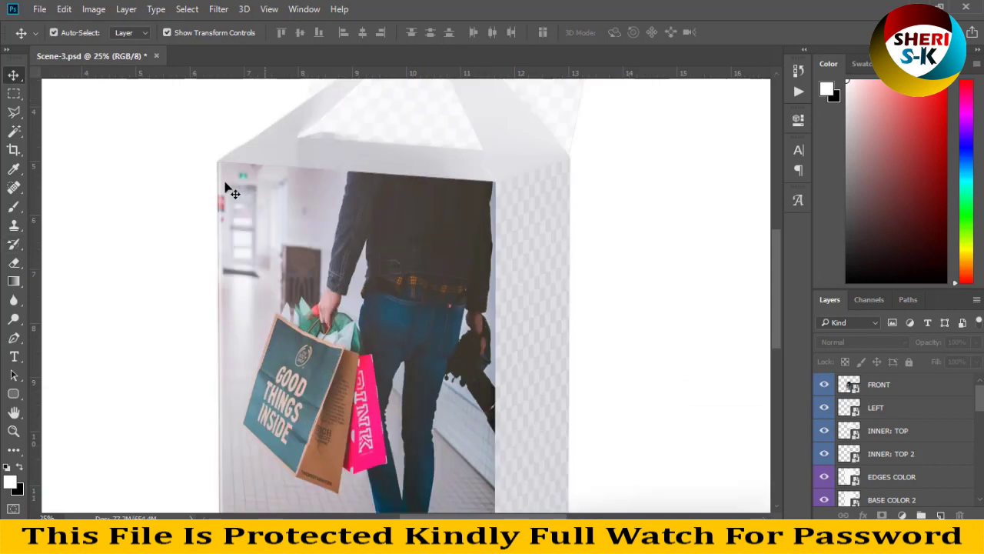
pyautogui.scroll(-5, 229, 321)
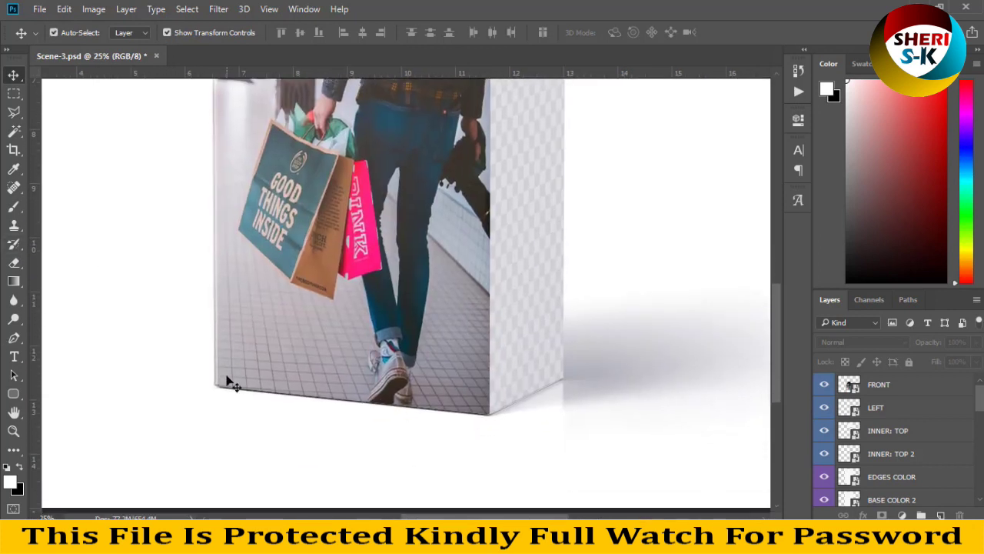
pyautogui.scroll(2, 341, 197)
pyautogui.hscroll(1, 341, 198)
pyautogui.scroll(-2, 410, 410)
pyautogui.hscroll(2, 410, 410)
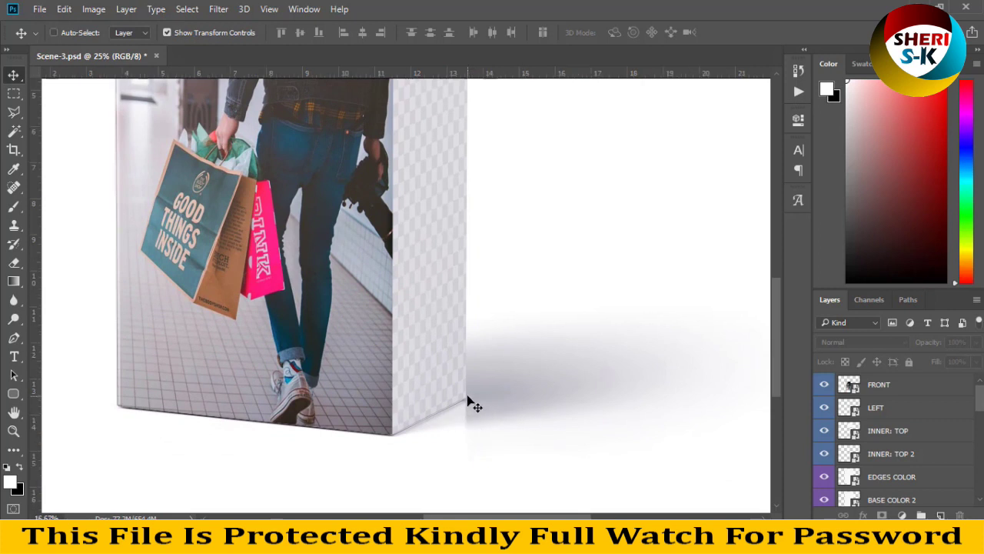
pyautogui.keyDown('alt'); pyautogui.scroll(-3, 467, 401); pyautogui.keyUp('alt')
# Select the inner top piece, then close Scene-3 discarding changes
pyautogui.click(414, 203)
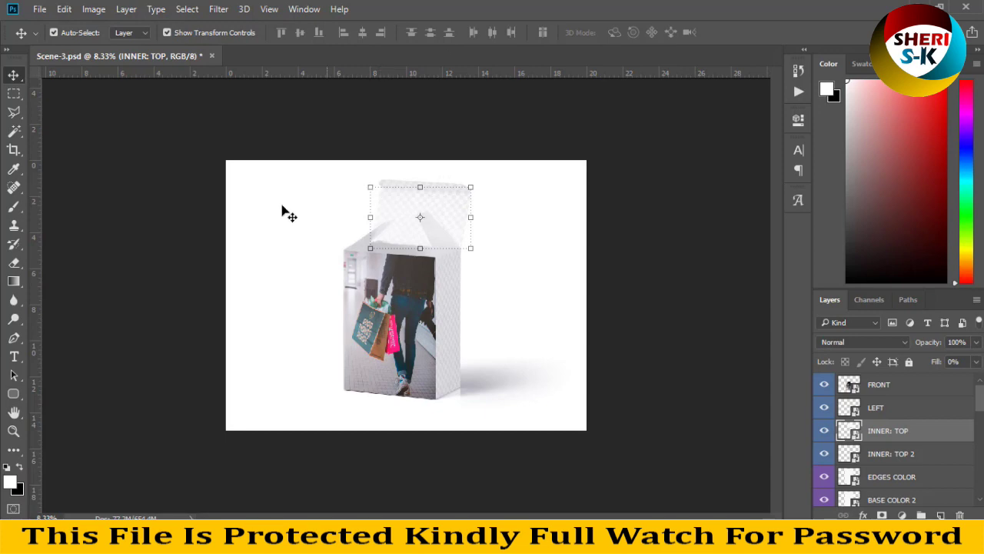
pyautogui.click(211, 56)
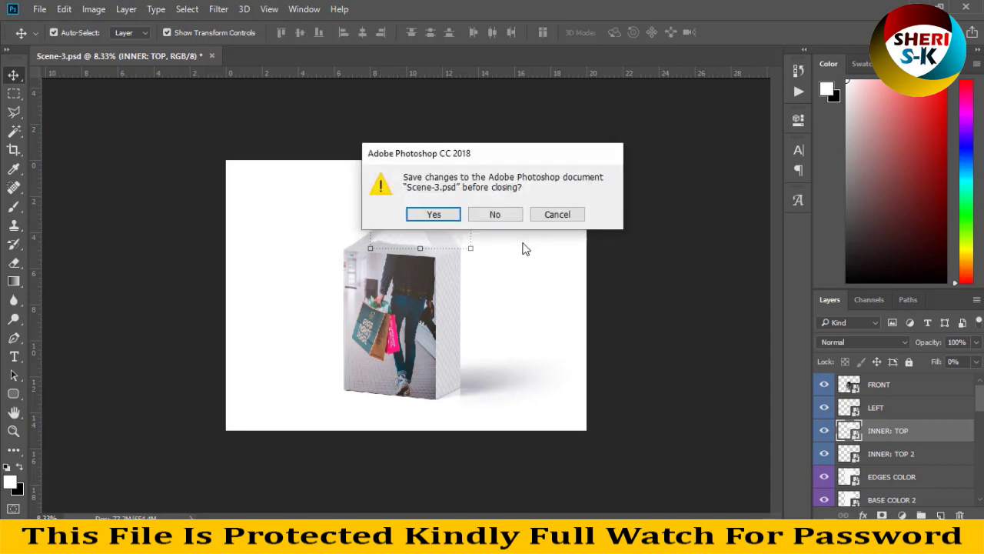
pyautogui.click(501, 213)
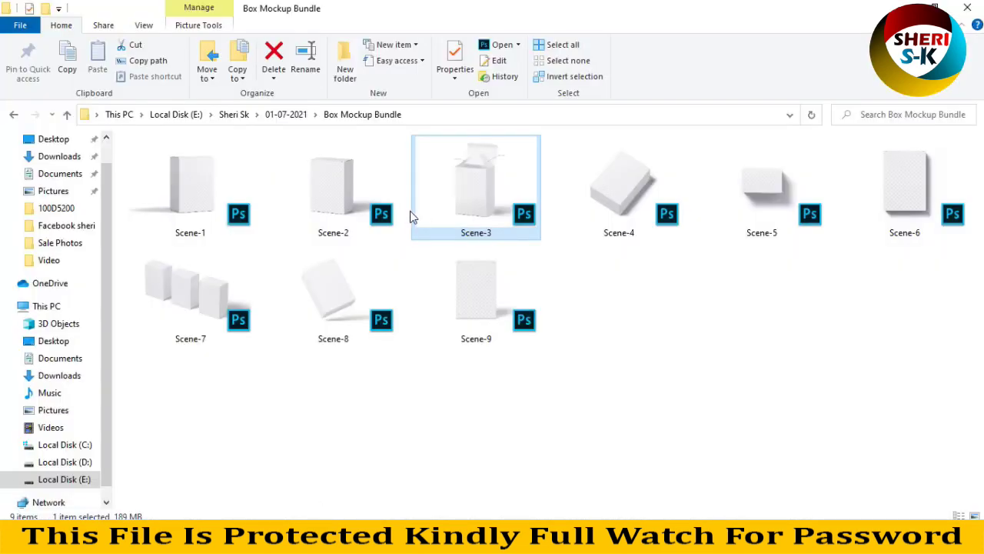
# Preview Scene-6 through Scene-9 in Box Mockup Bundle, then open Scene-9.psd in Photoshop by dragging
pyautogui.click(852, 197)
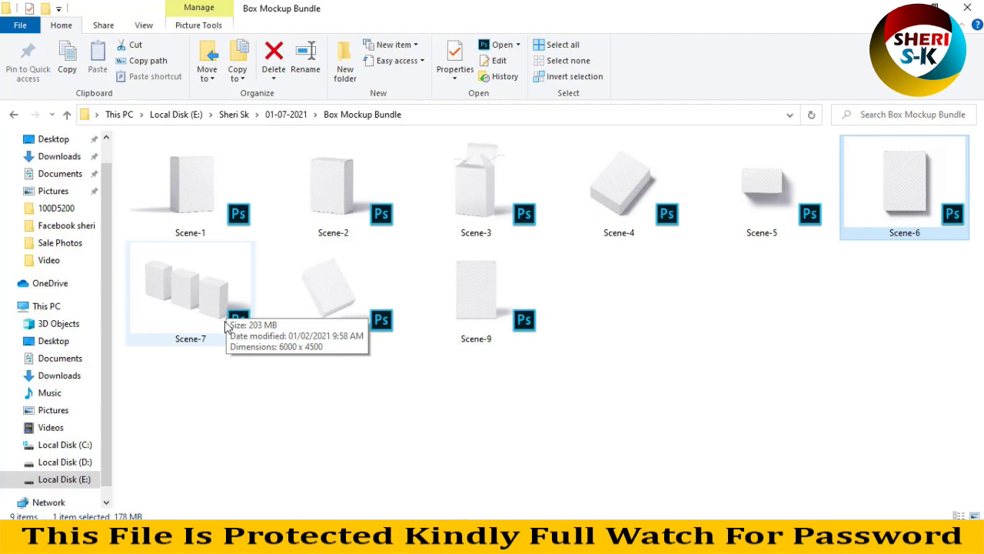
pyautogui.click(208, 304)
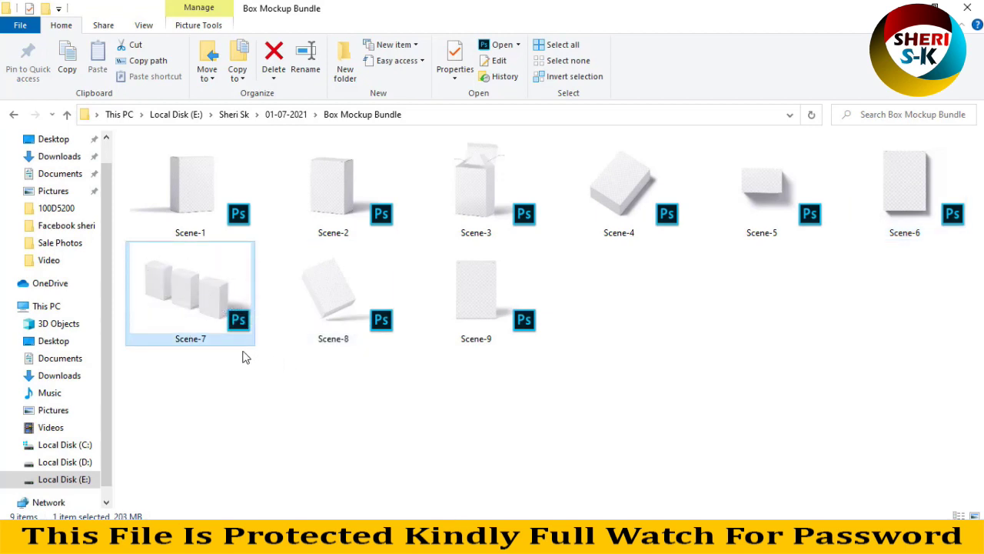
pyautogui.click(299, 291)
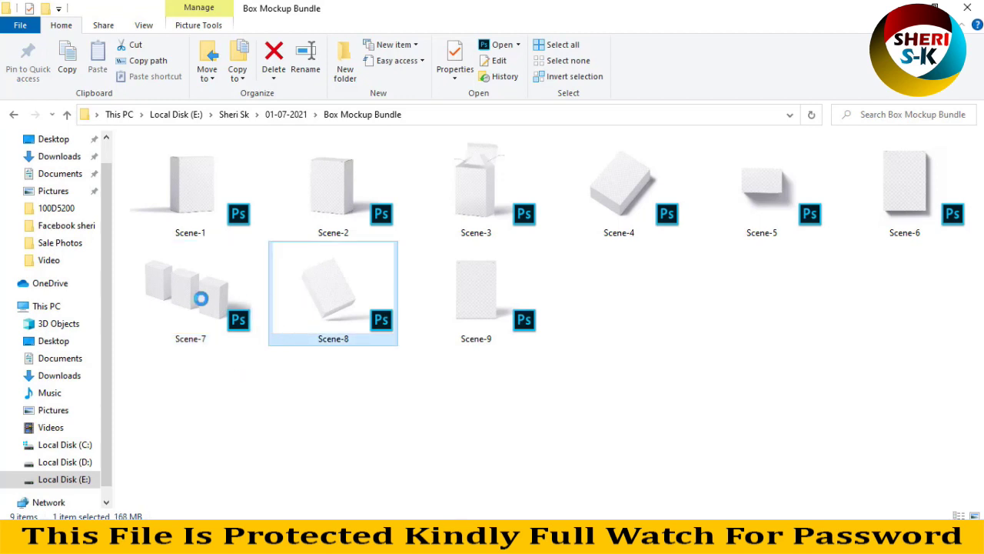
pyautogui.click(440, 280)
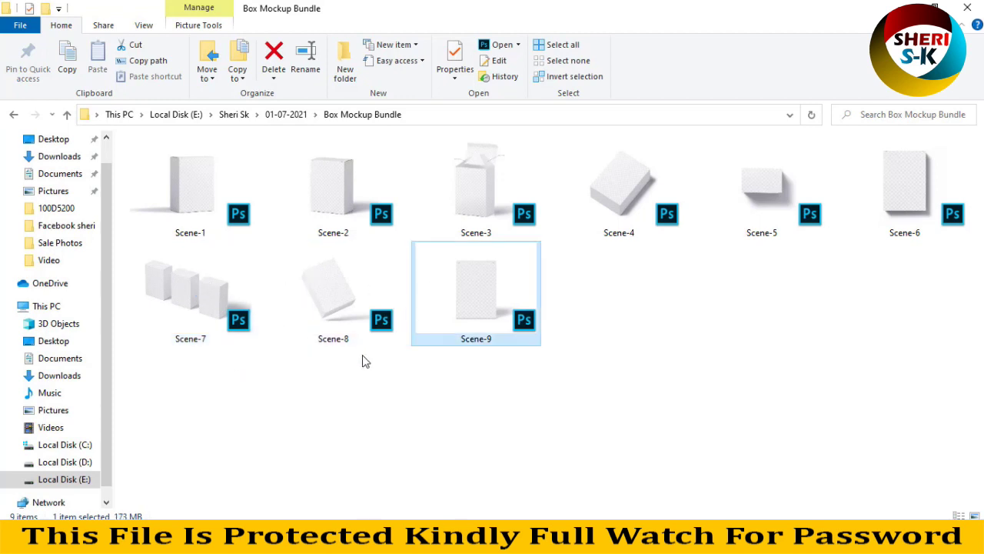
pyautogui.click(363, 312)
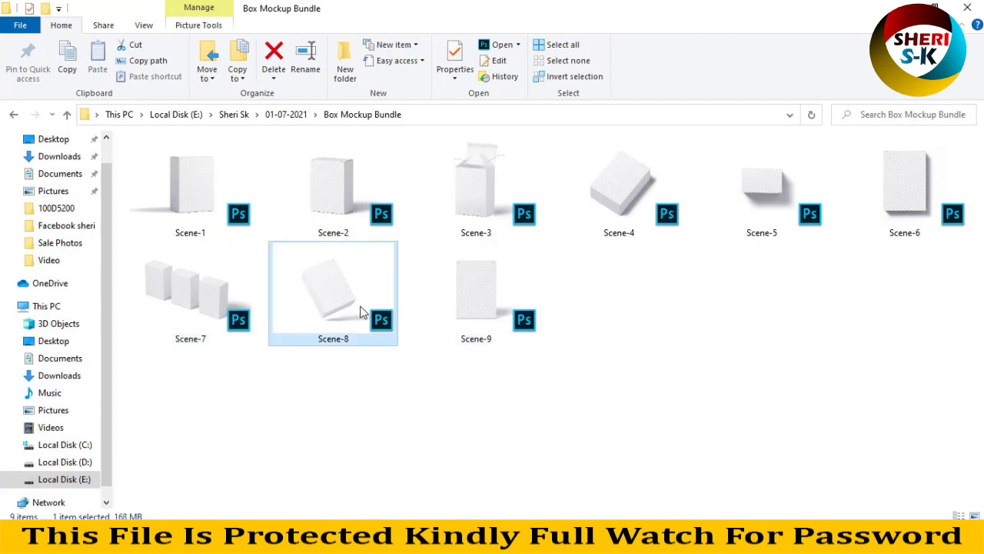
pyautogui.moveTo(464, 302)
pyautogui.mouseDown()
pyautogui.moveTo(361, 440)
pyautogui.moveTo(350, 116)
pyautogui.mouseUp()
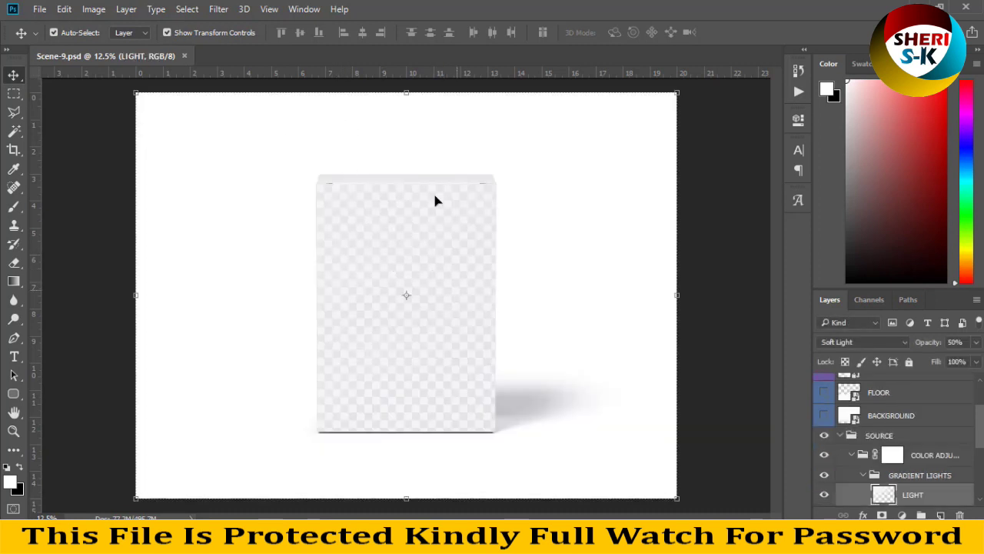
pyautogui.scroll(3, 977, 459)
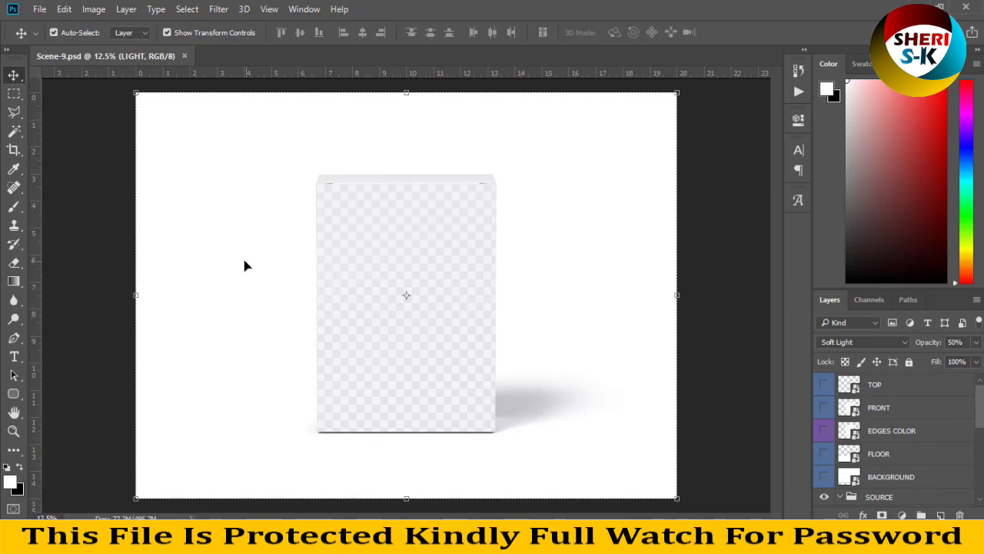
pyautogui.click(185, 56)
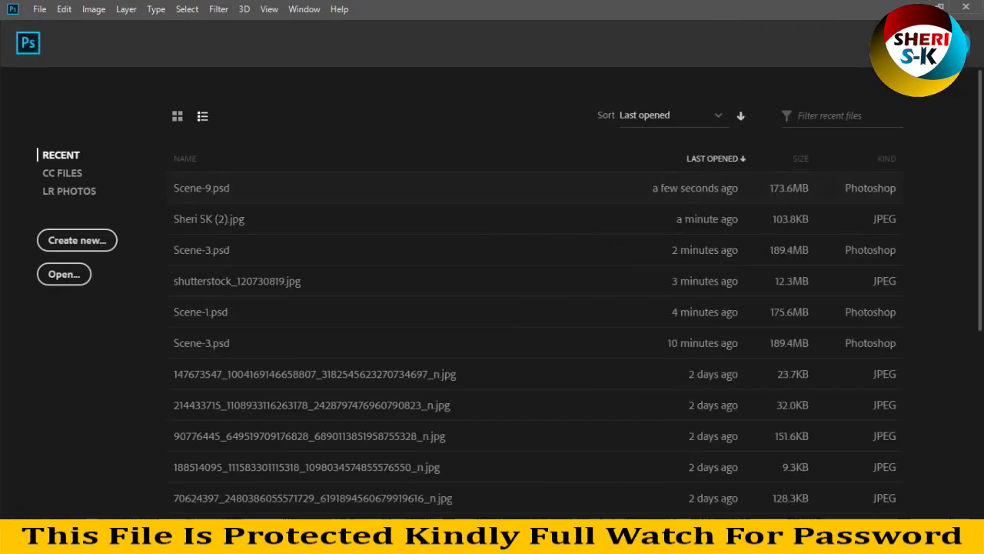